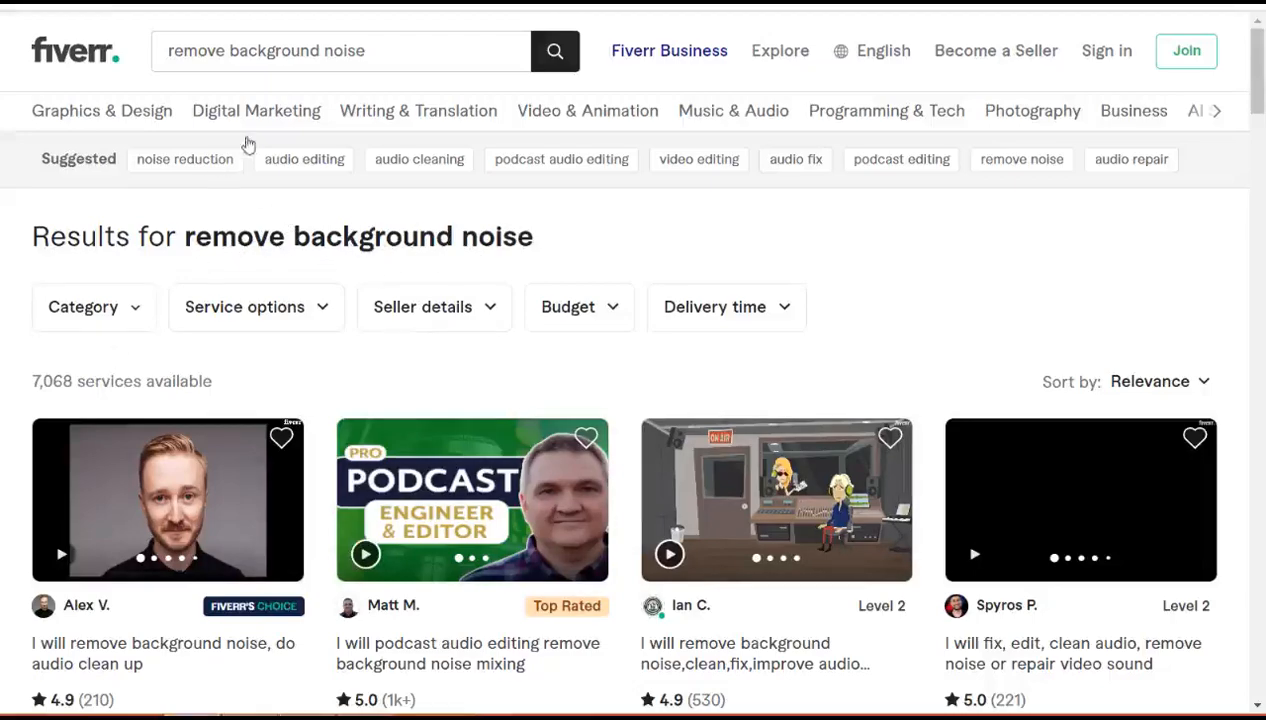
# Step: Compare the Fiverr search results for the suggested terms "noise reduction" and "remove background noise", ending on "noise reduction"
pyautogui.click(194, 170)
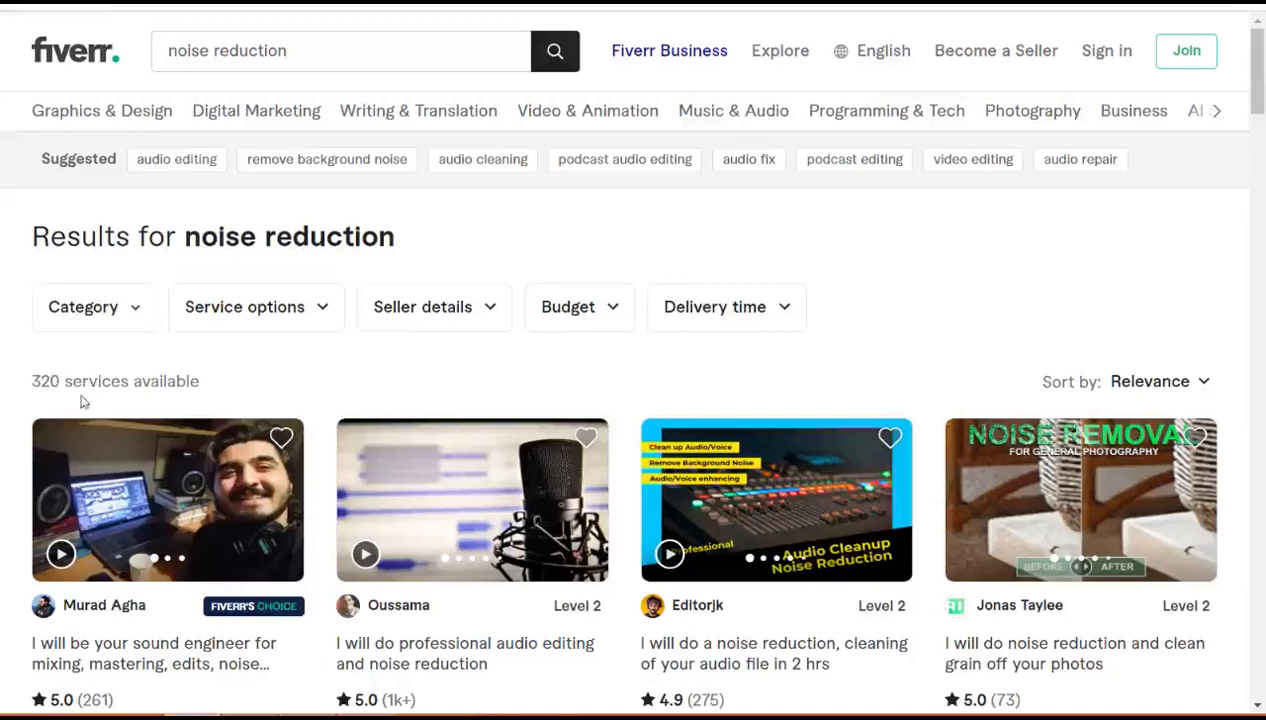
pyautogui.click(327, 159)
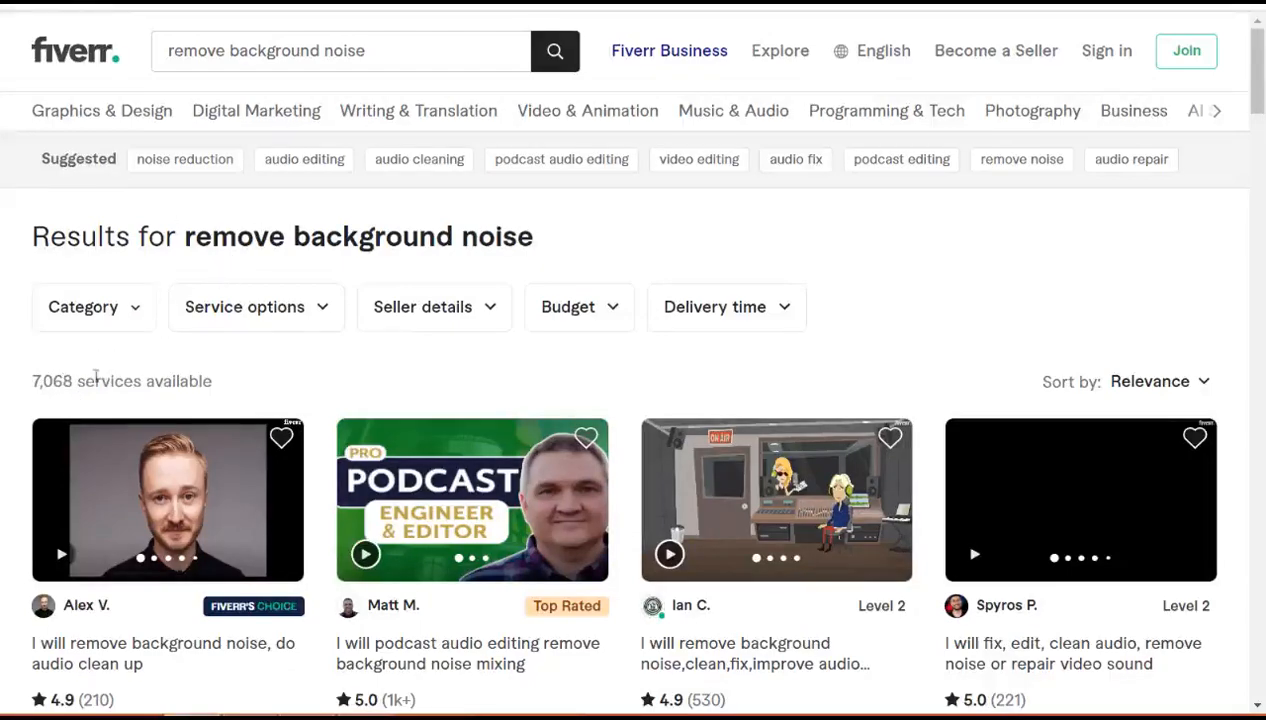
pyautogui.click(185, 159)
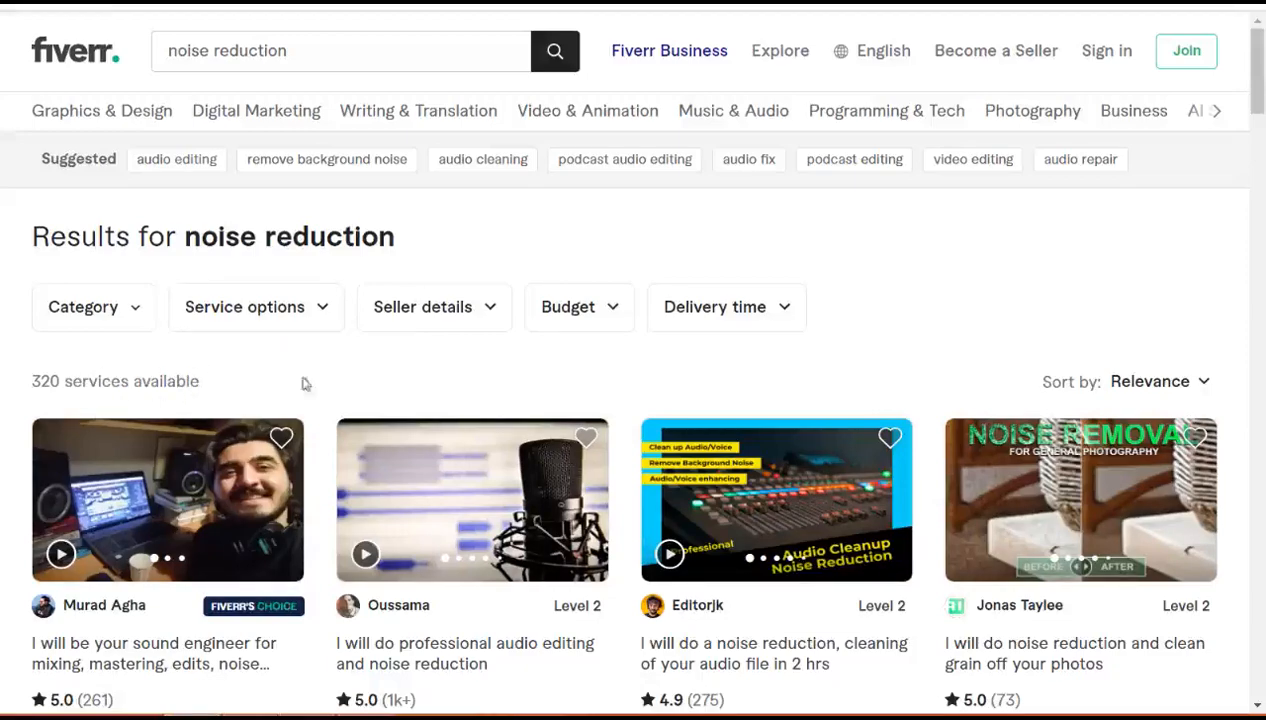
# Step: Filter the noise reduction services to sellers living in the United States and look over the results
pyautogui.click(502, 311)
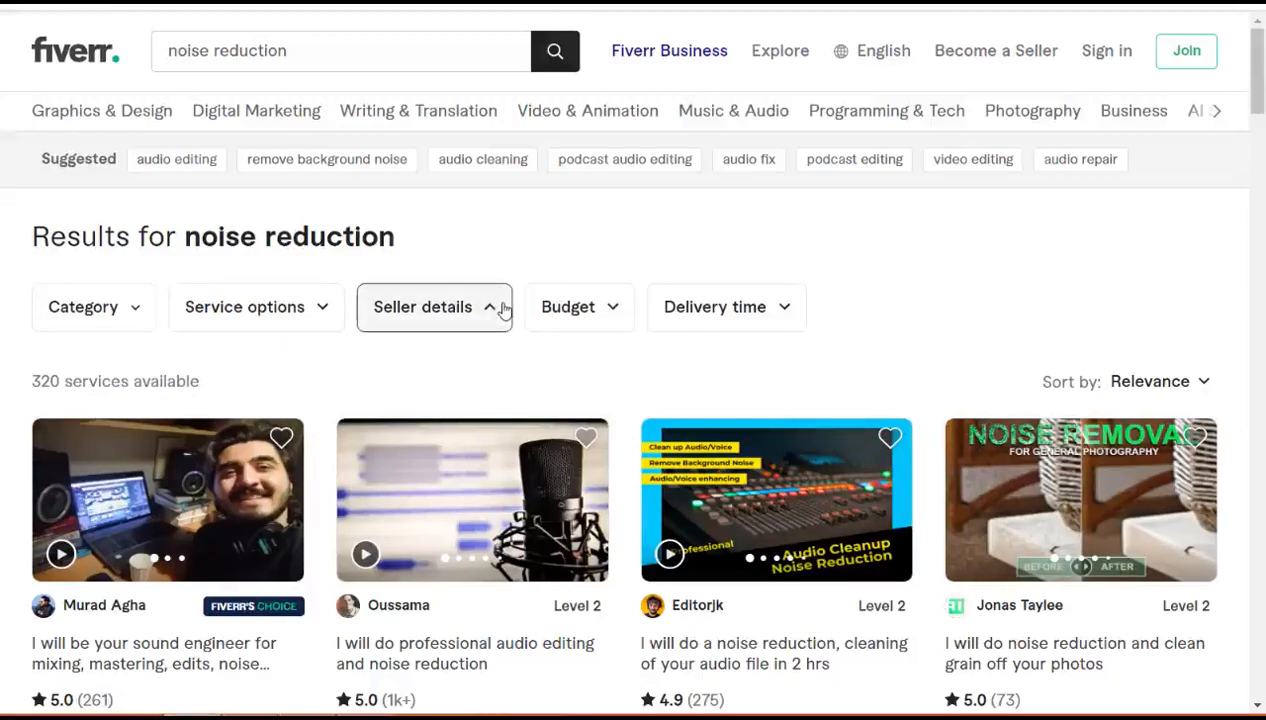
pyautogui.moveTo(922, 410); pyautogui.dragTo(925, 567)
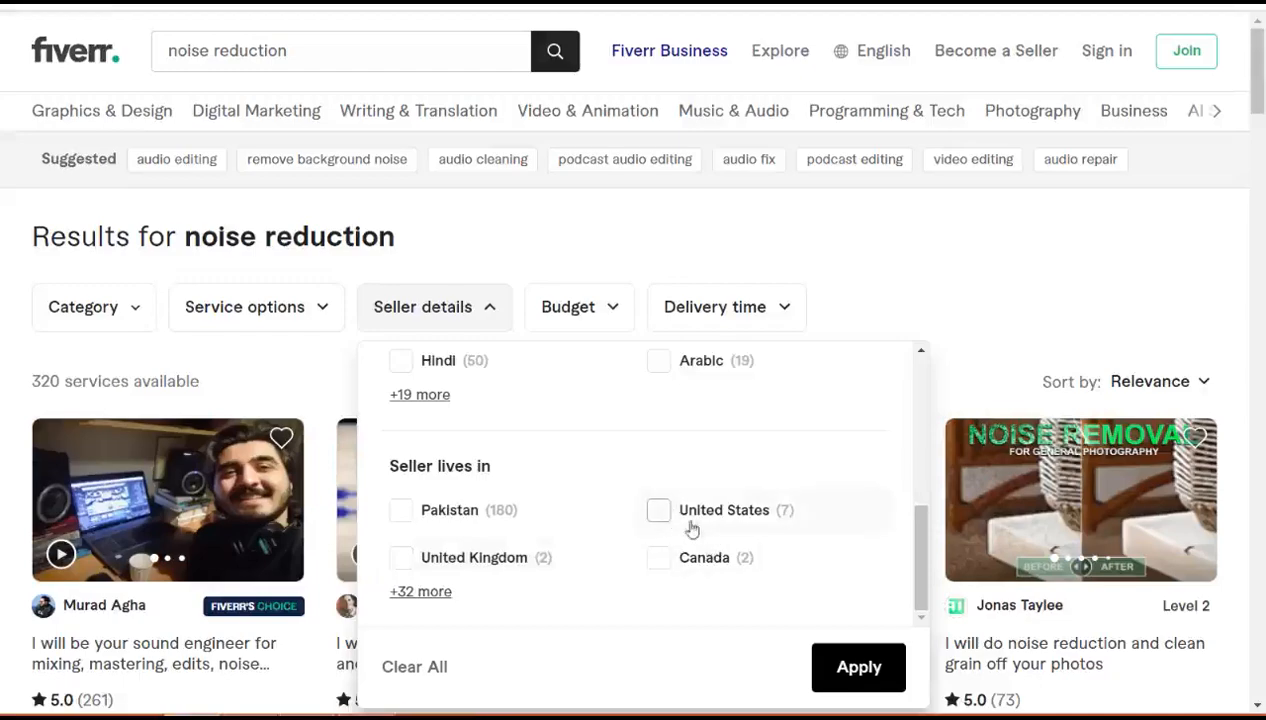
pyautogui.click(658, 511)
pyautogui.click(858, 667)
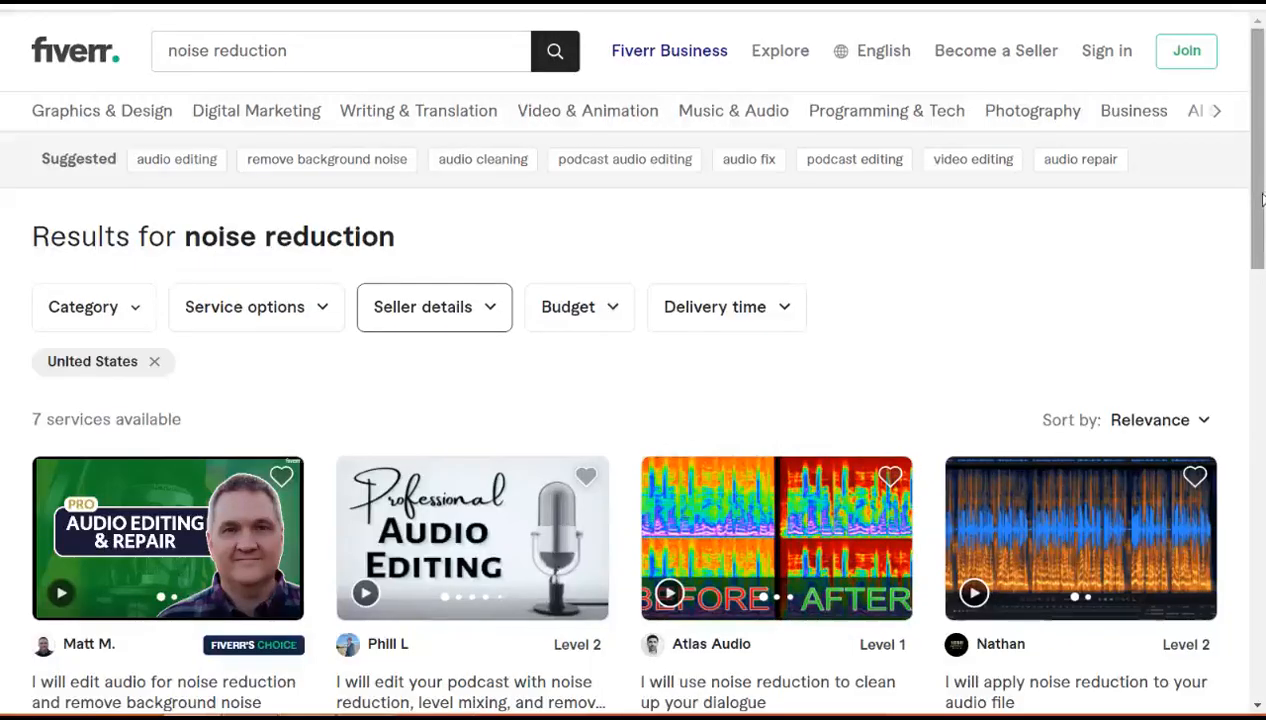
pyautogui.moveTo(1258, 168)
pyautogui.mouseDown()
pyautogui.moveTo(1262, 349)
pyautogui.moveTo(1260, 174)
pyautogui.mouseUp()
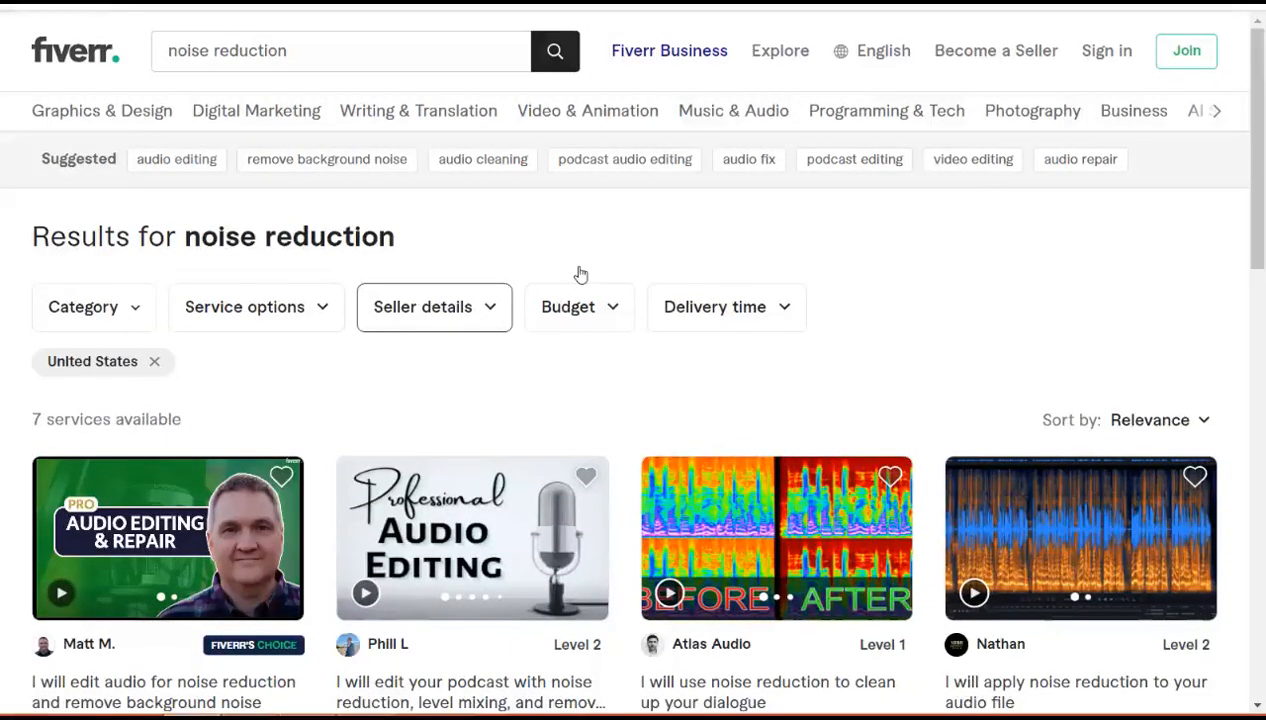
# Step: Return to the noise reduction results without the country filter and browse the competing gigs and their prices
pyautogui.click(327, 159)
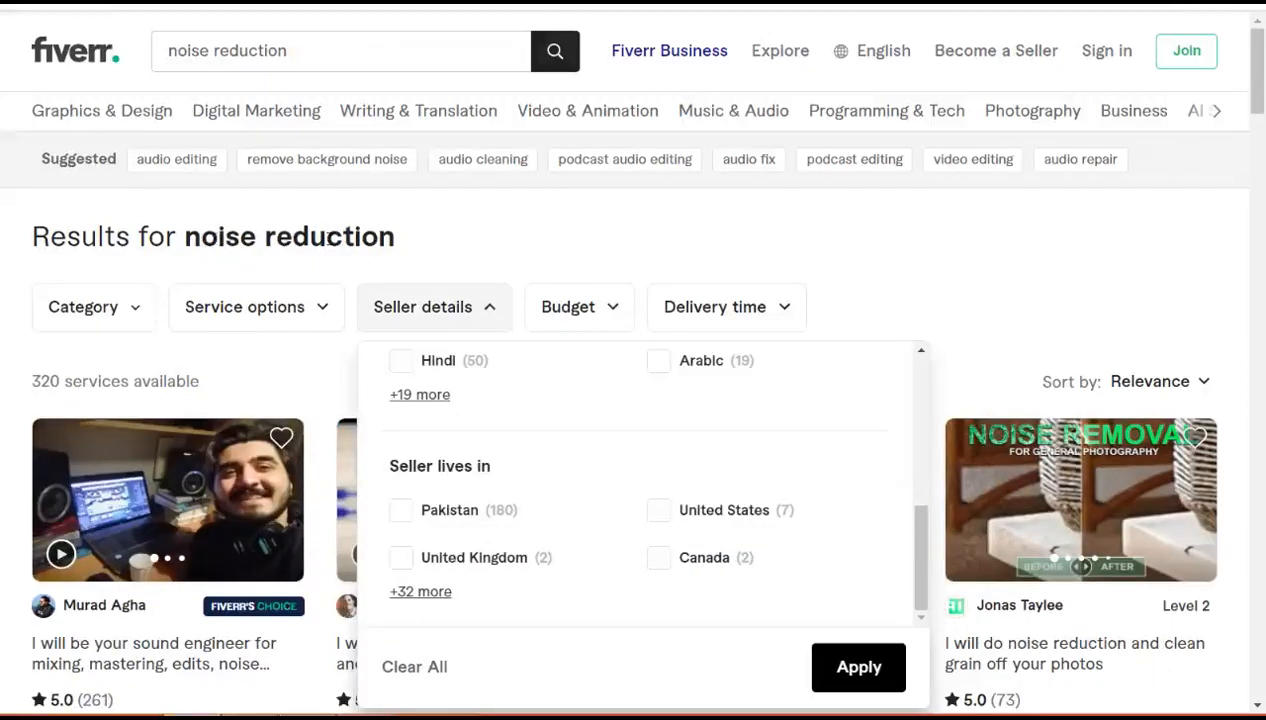
pyautogui.click(325, 242)
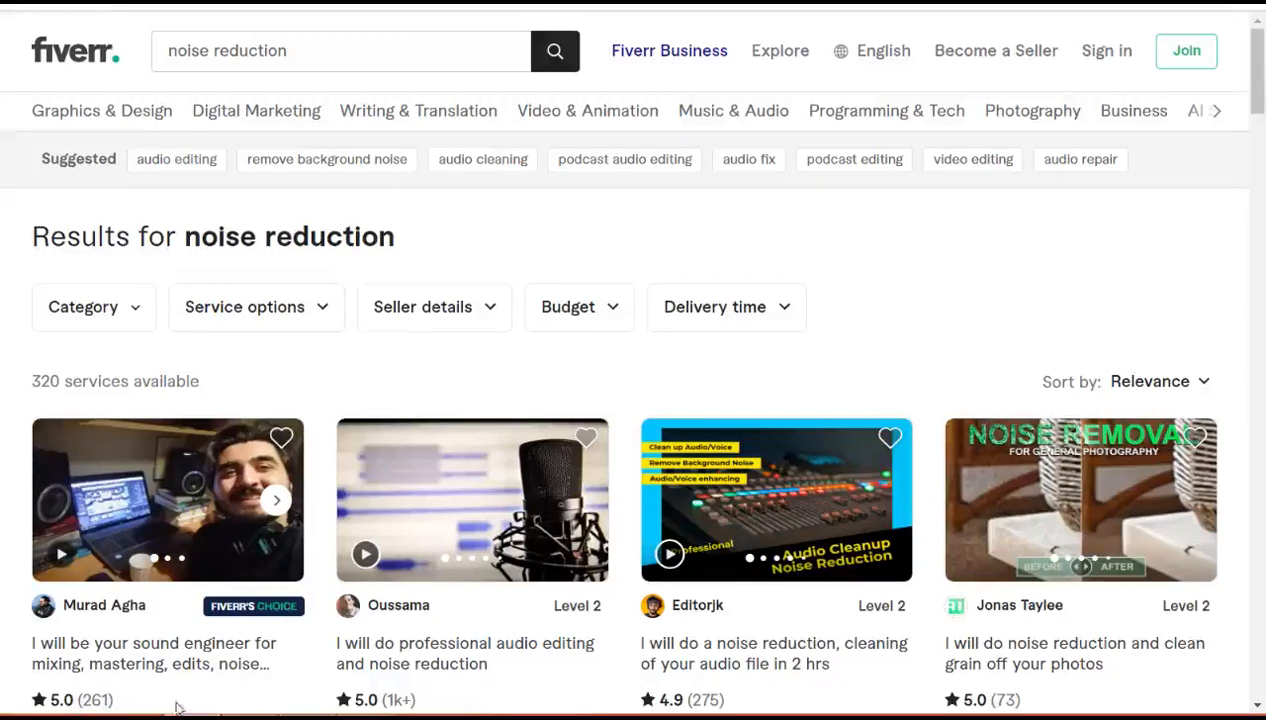
pyautogui.scroll(-3, 1246, 203)
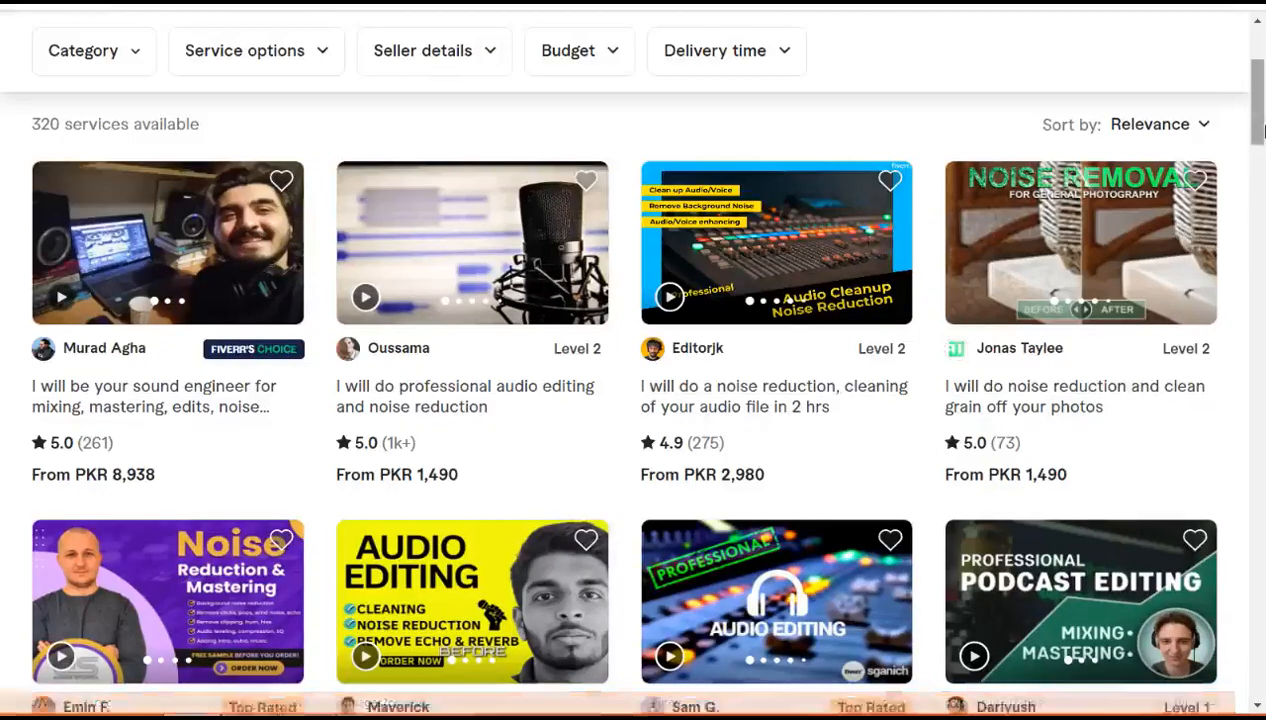
pyautogui.scroll(-5, 1260, 178)
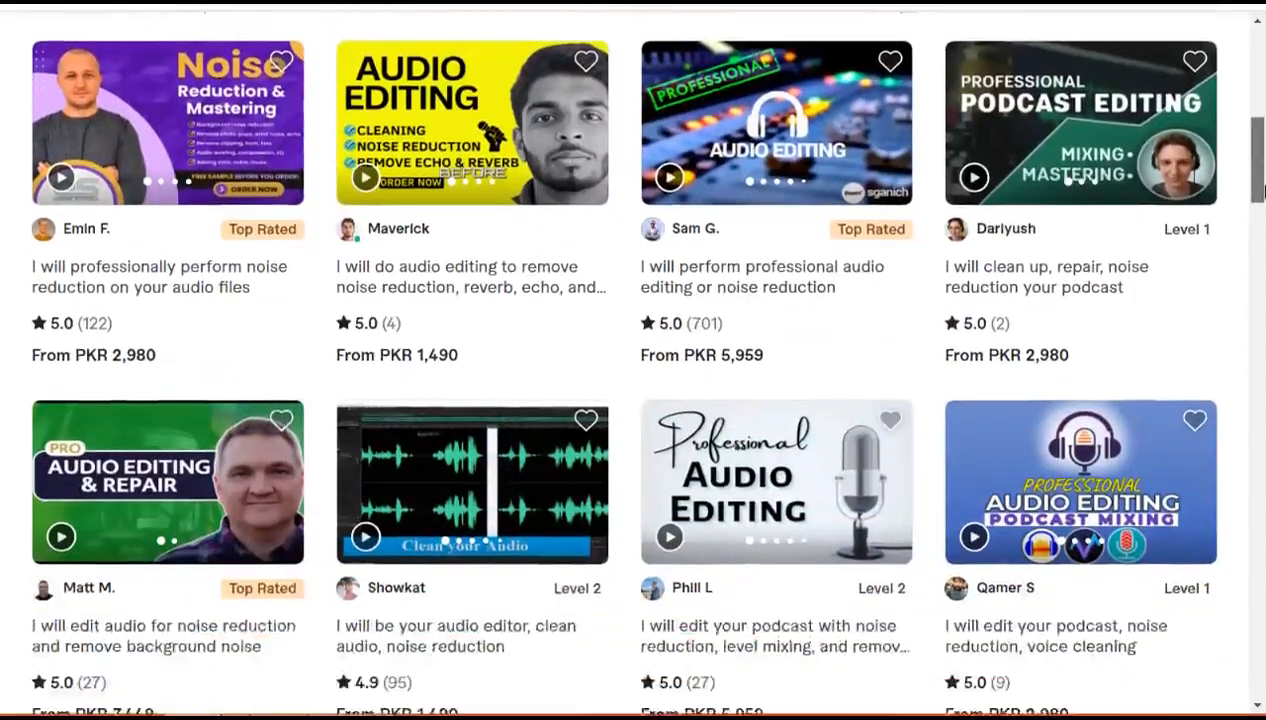
pyautogui.moveTo(1263, 190); pyautogui.dragTo(1263, 325)
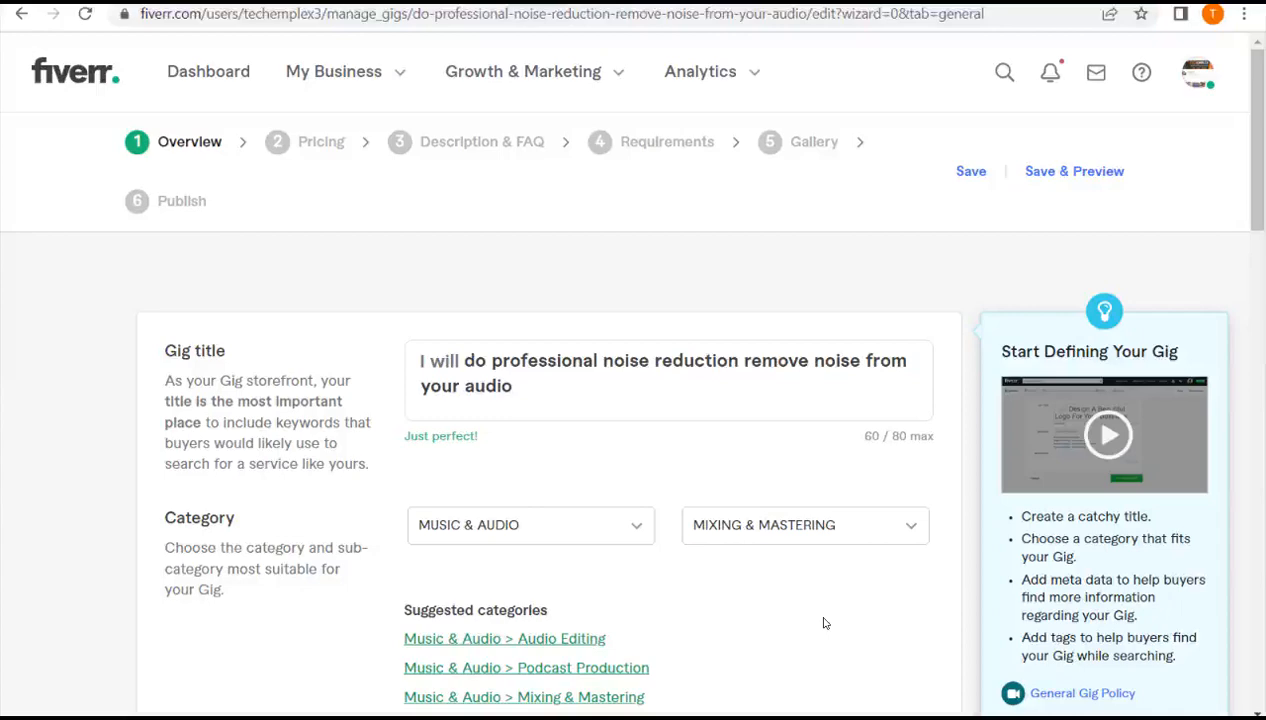
# Step: Review the gig's title, category, service type, genres and search tags, and save the overview to continue to pricing
pyautogui.moveTo(348, 367)
pyautogui.moveTo(385, 350)
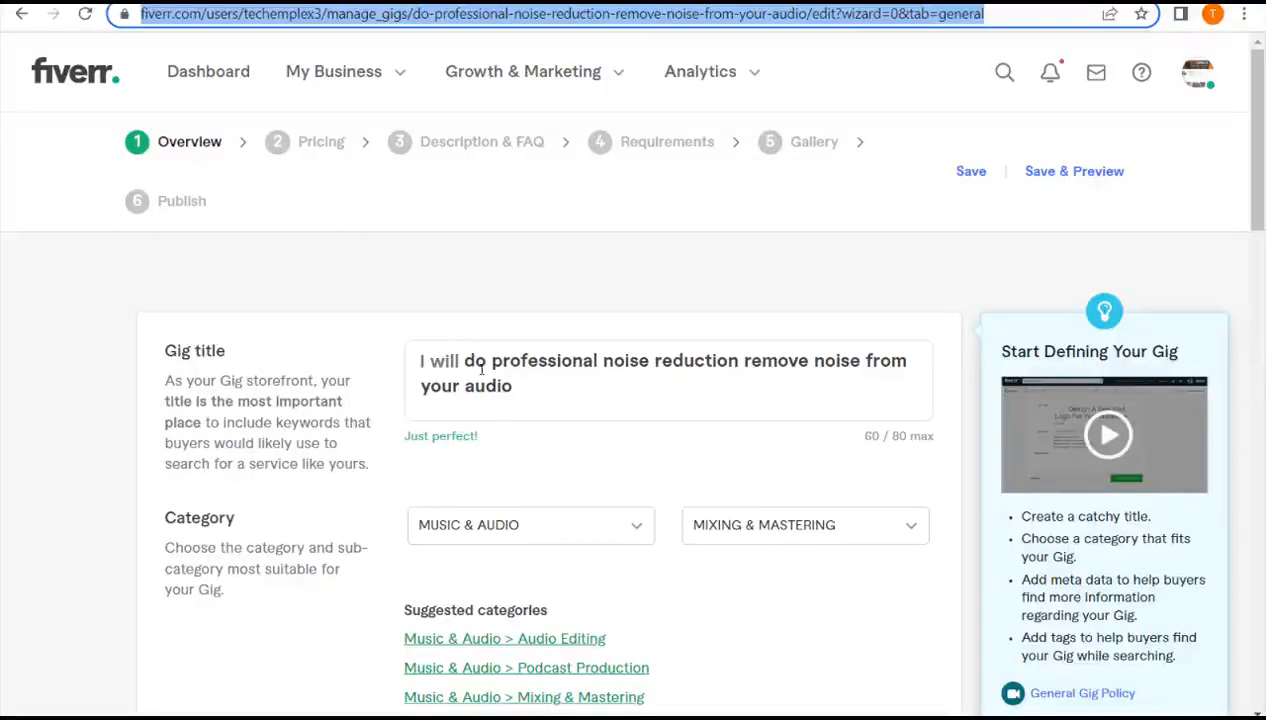
pyautogui.click(481, 369)
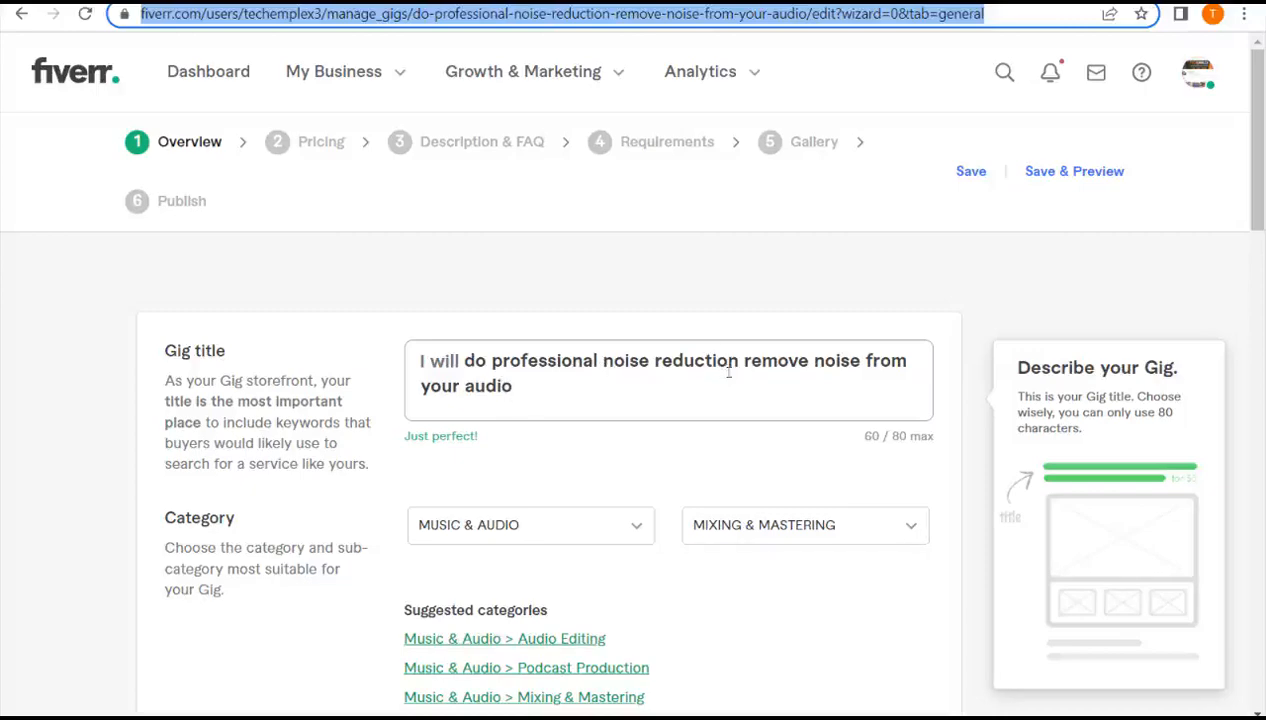
pyautogui.click(593, 376)
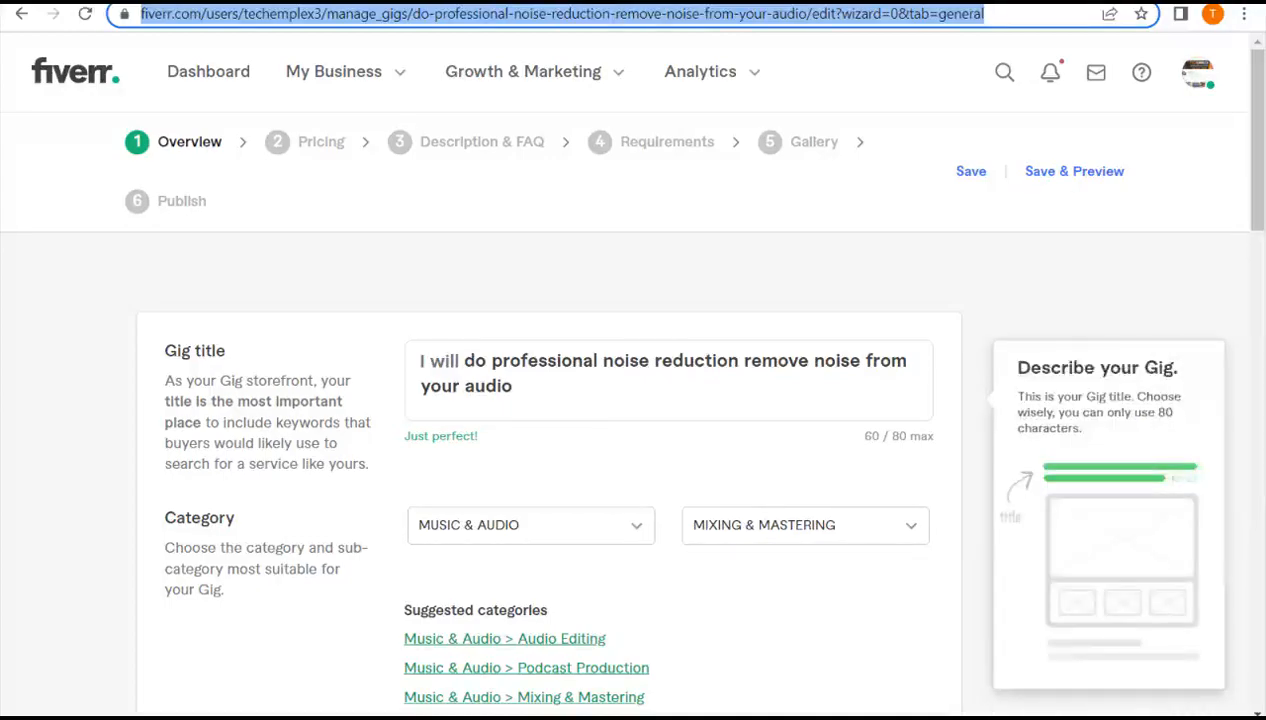
pyautogui.scroll(-4, 228, 414)
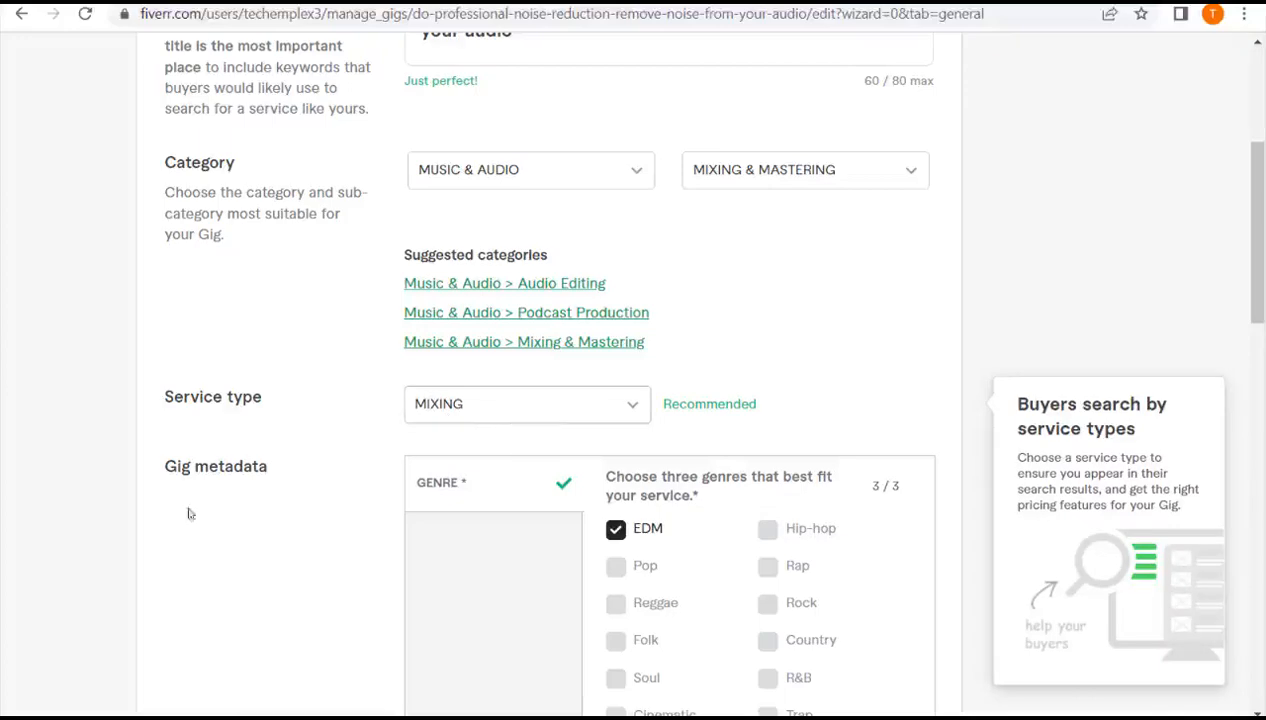
pyautogui.moveTo(1257, 230); pyautogui.dragTo(1257, 320)
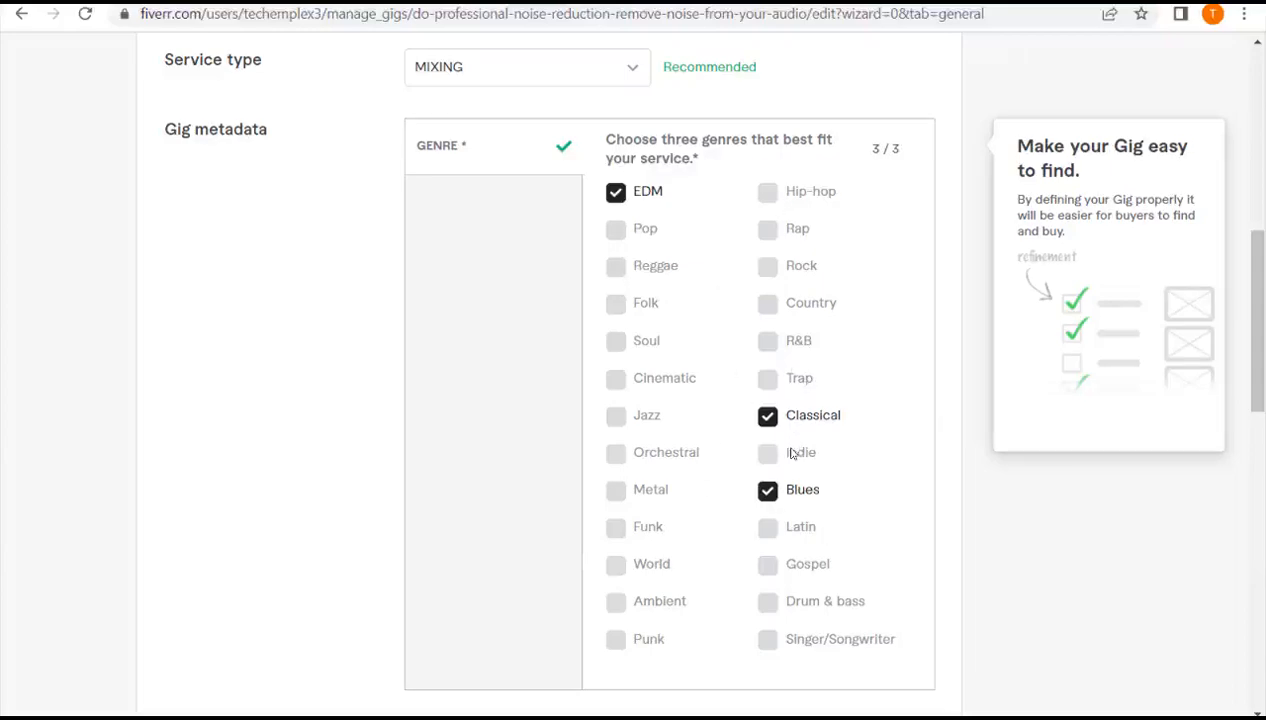
pyautogui.scroll(-6, 1168, 467)
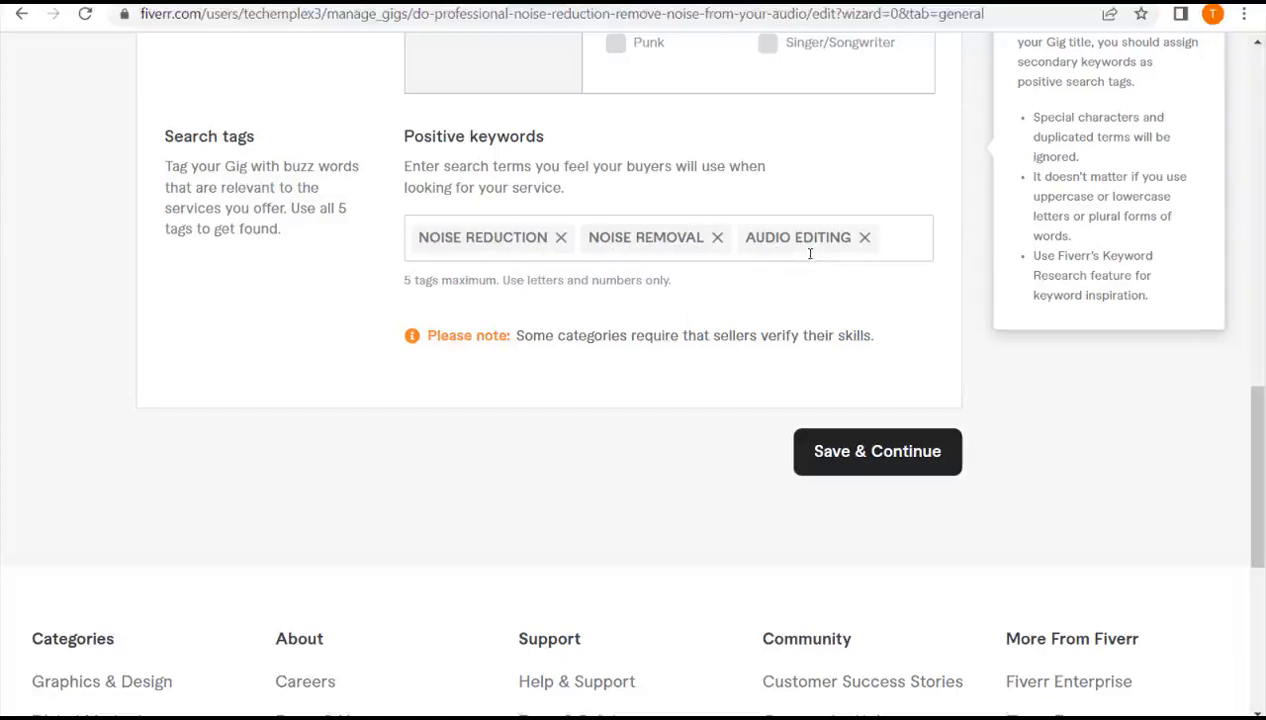
pyautogui.click(848, 455)
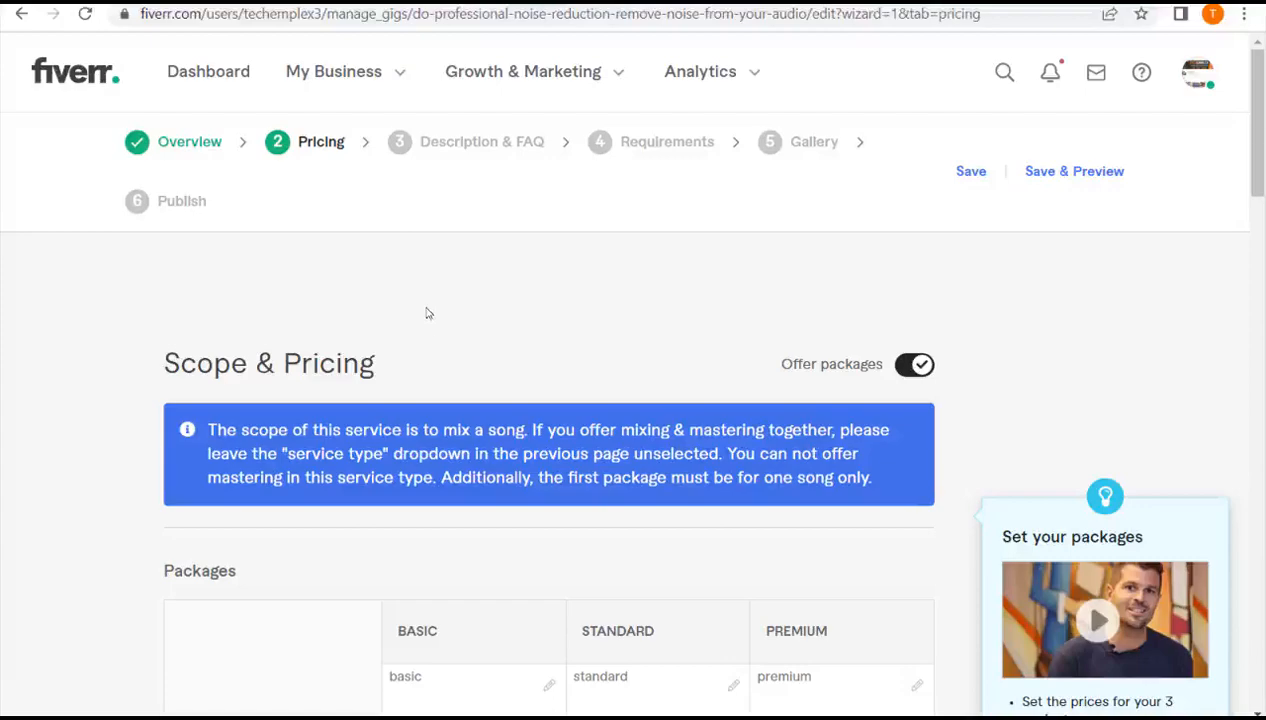
# Step: Review the Basic, Standard and Premium packages' descriptions, delivery times, revisions and prices, and save the pricing to continue to the description
pyautogui.scroll(-3, 427, 311)
pyautogui.scroll(-1, 501, 296)
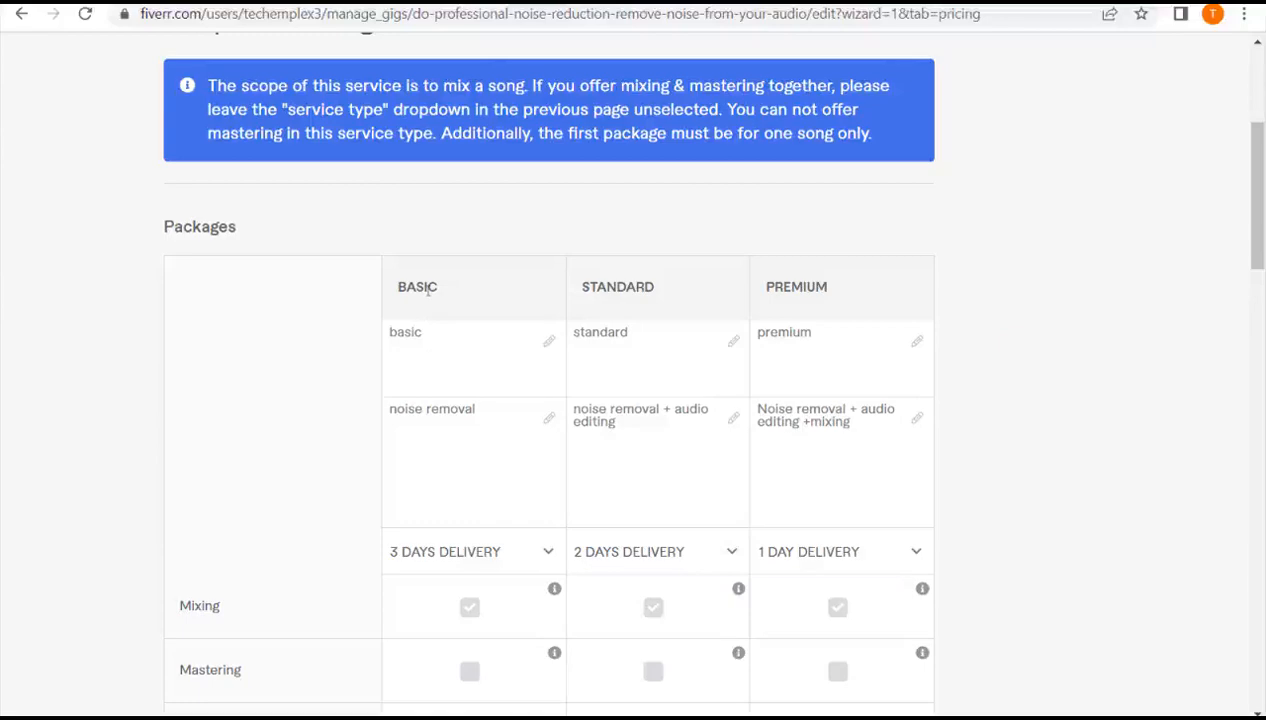
pyautogui.moveTo(401, 344)
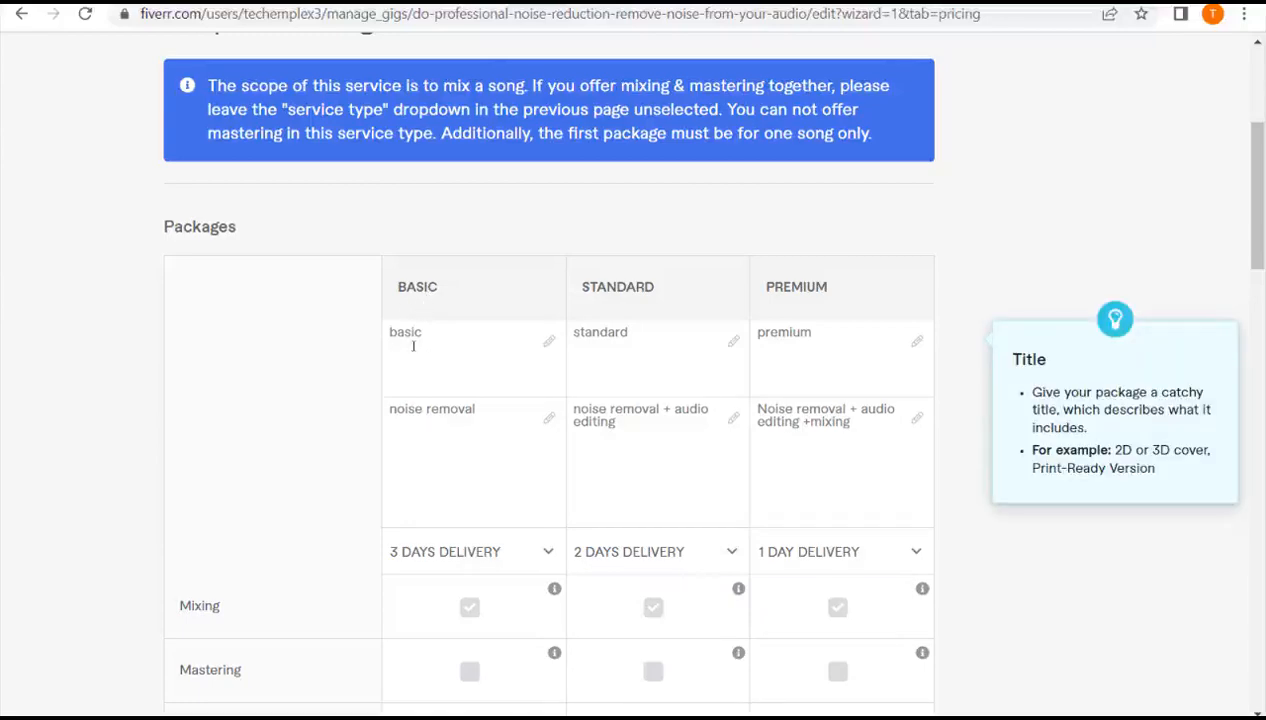
pyautogui.moveTo(420, 451)
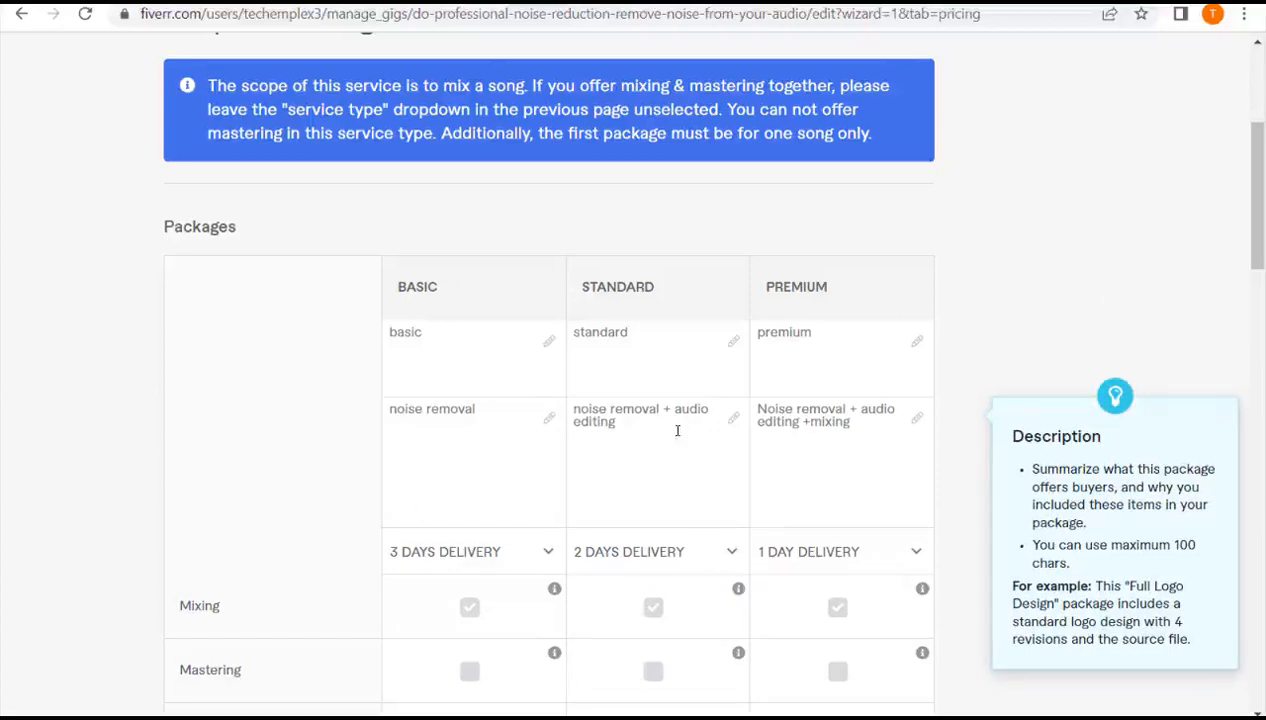
pyautogui.moveTo(916, 347)
pyautogui.scroll(-3, 494, 300)
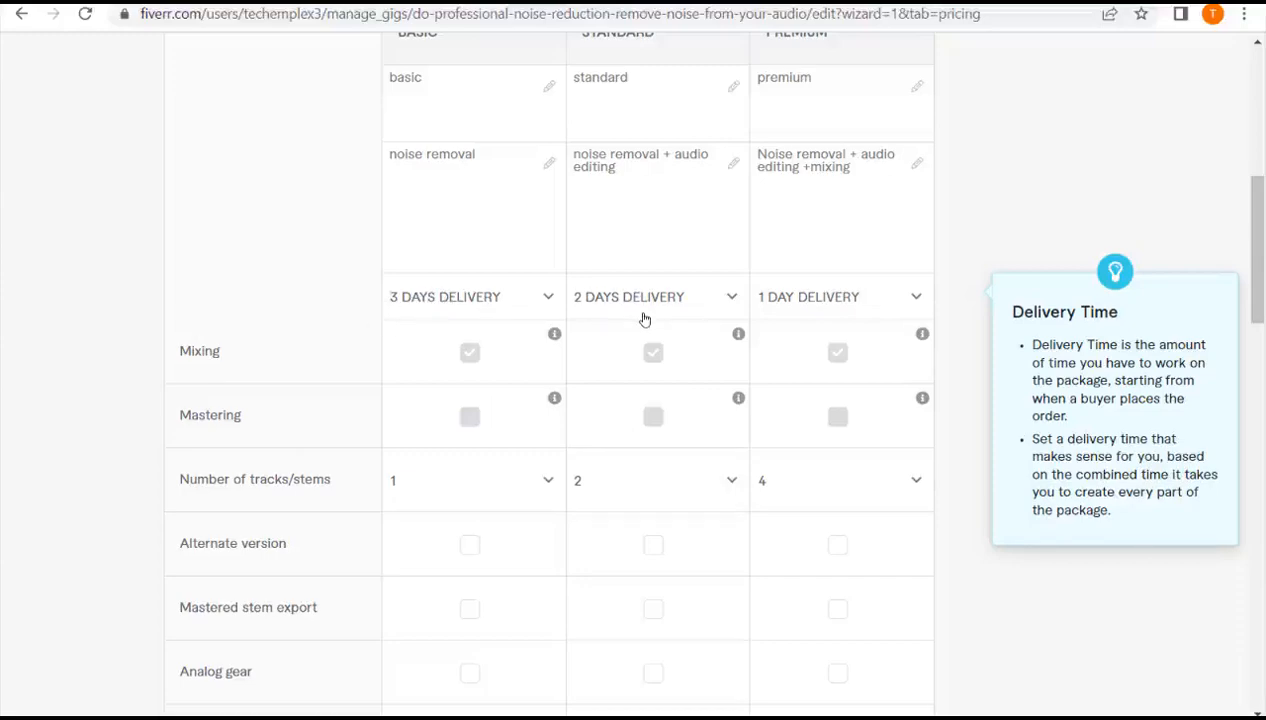
pyautogui.moveTo(1260, 220); pyautogui.dragTo(1262, 352)
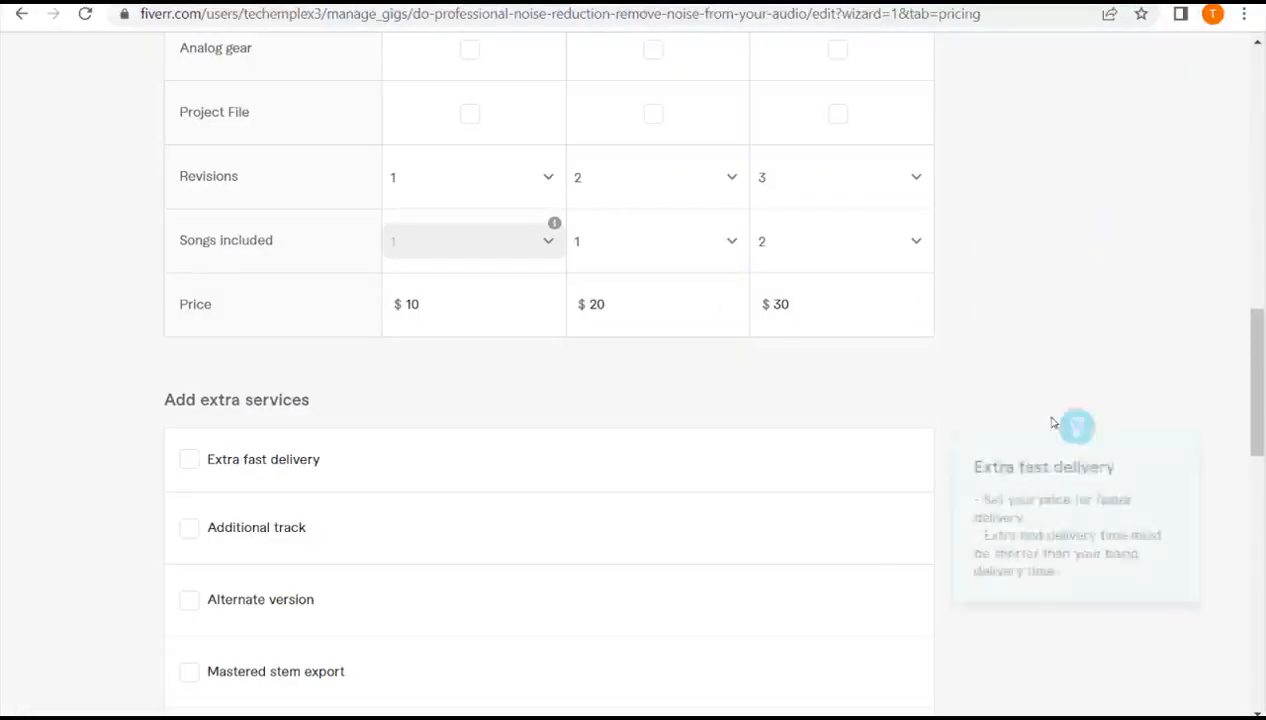
pyautogui.moveTo(1257, 382); pyautogui.dragTo(1257, 567)
pyautogui.click(870, 364)
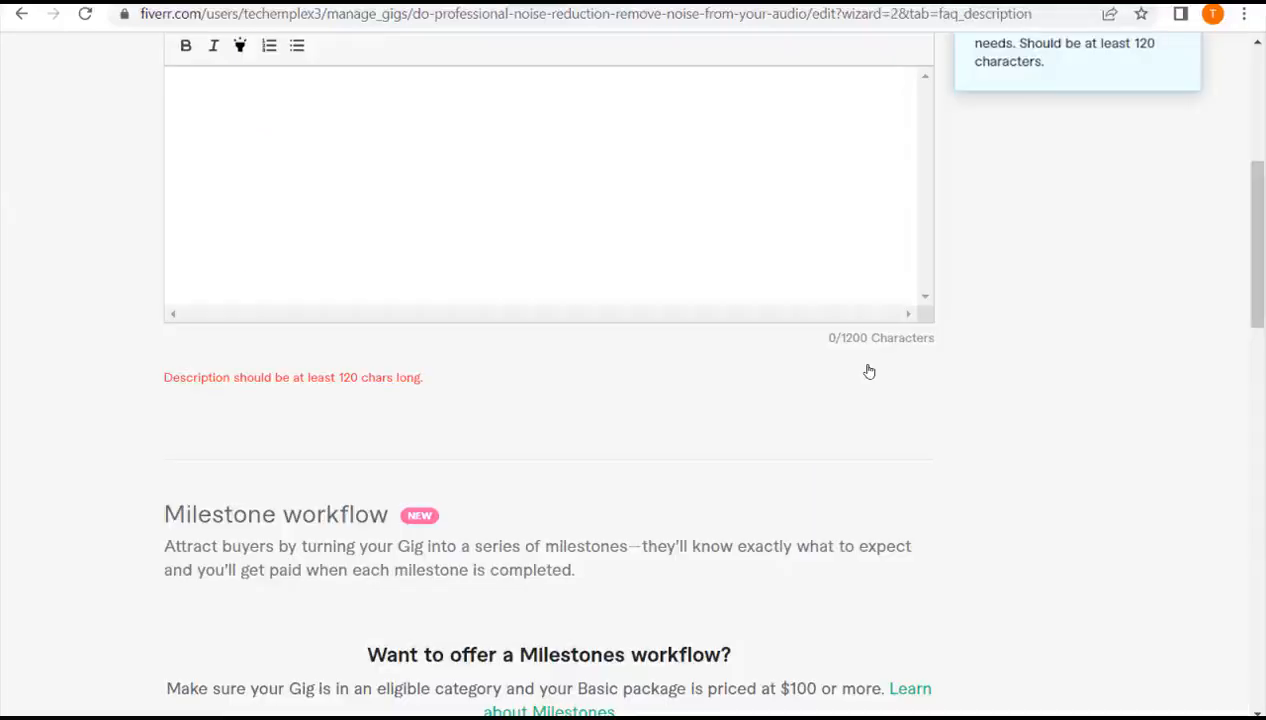
# Step: Copy the noise reduction gig text, from the introduction into the services list, from ChatGPT into the gig's description
pyautogui.click(1263, 133)
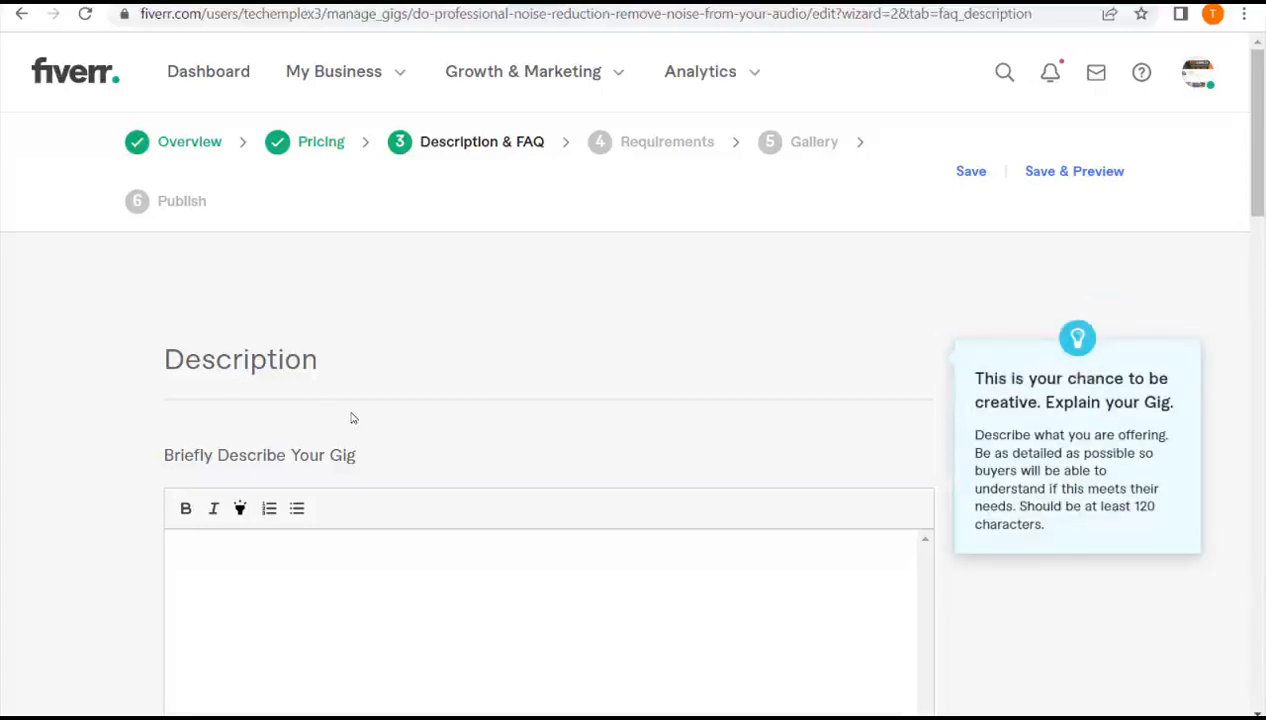
pyautogui.hotkey('ctrl', 'Tab')
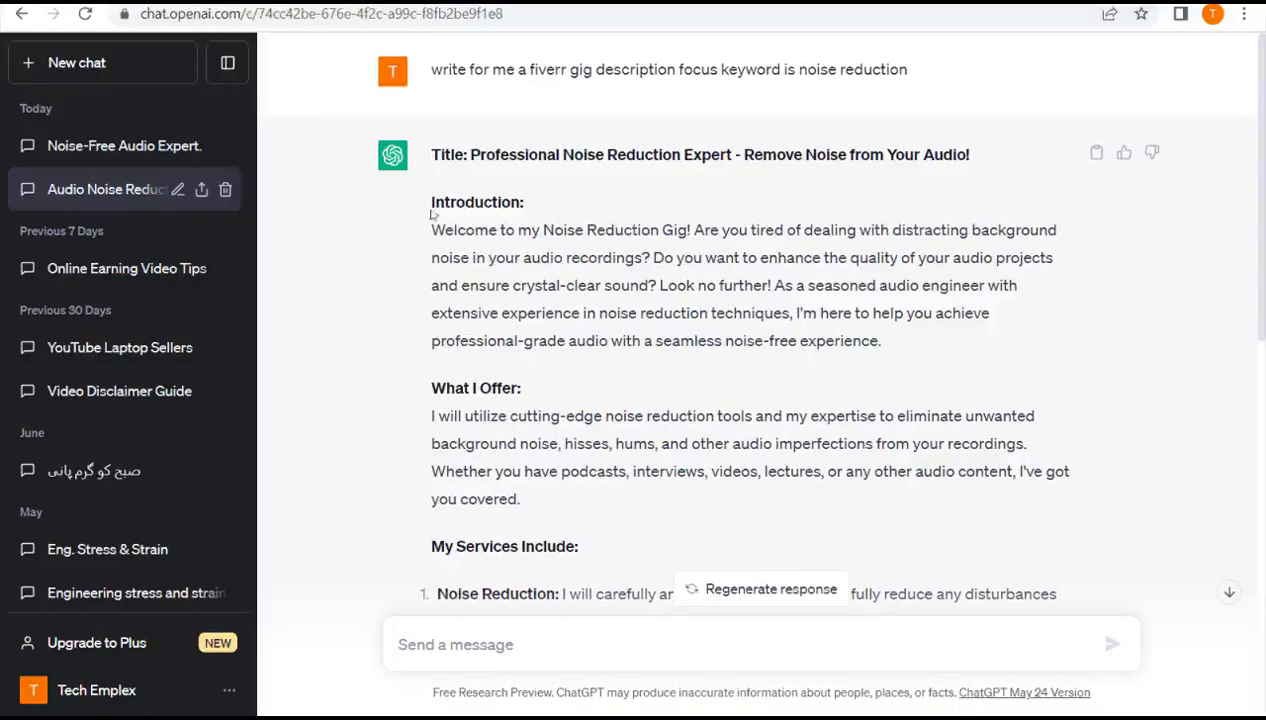
pyautogui.moveTo(432, 203); pyautogui.dragTo(535, 710)
pyautogui.moveTo(539, 578); pyautogui.dragTo(632, 453)
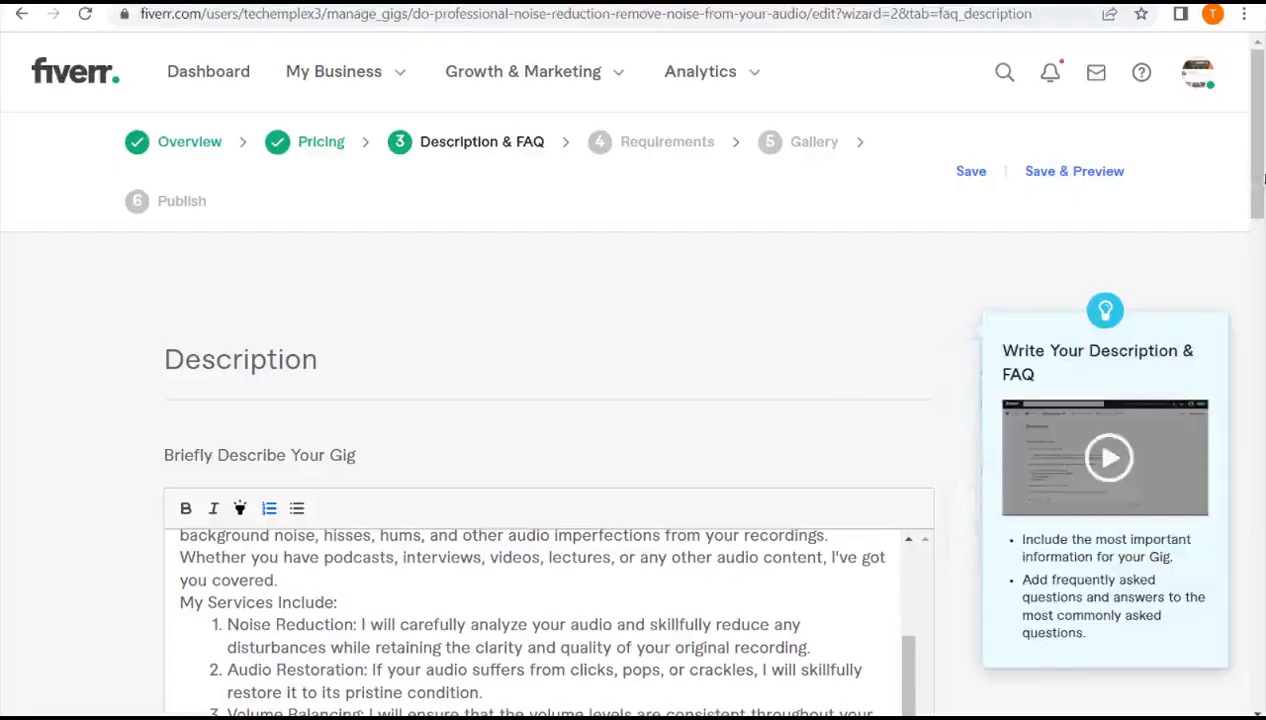
# Step: Try to save the description page and continue without adding any FAQ
pyautogui.scroll(-5, 1262, 178)
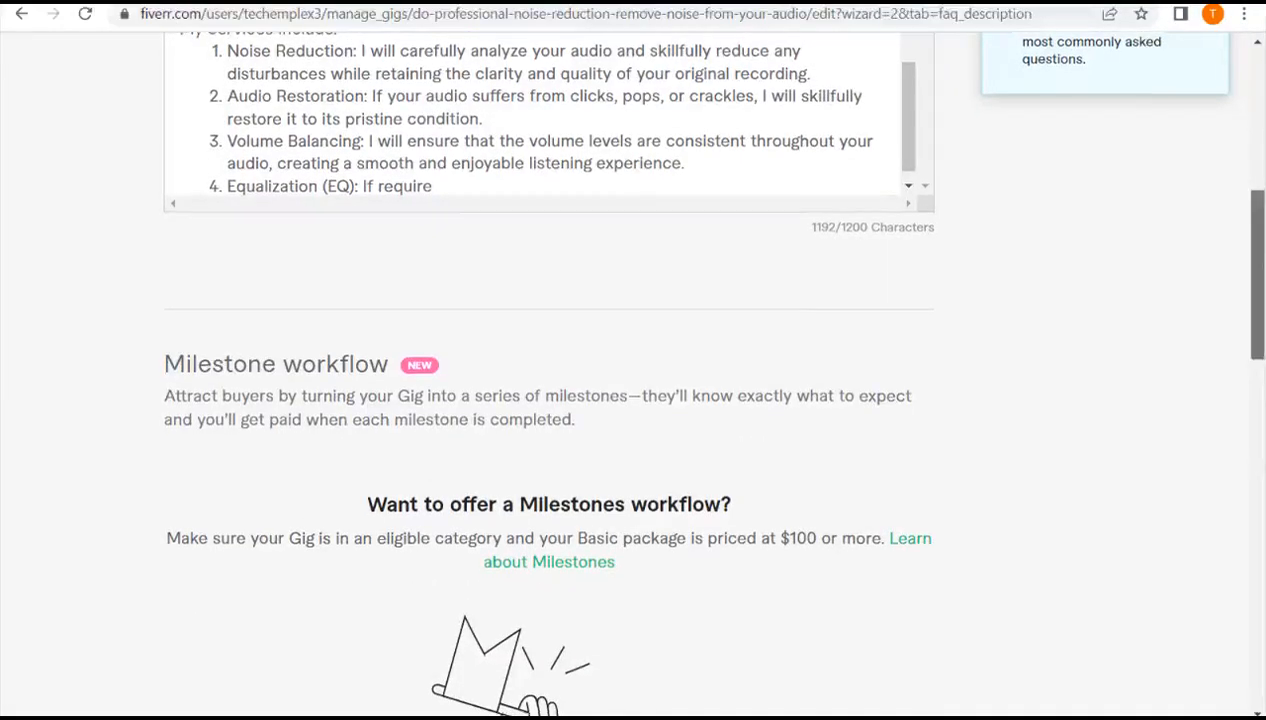
pyautogui.scroll(-7, 1229, 283)
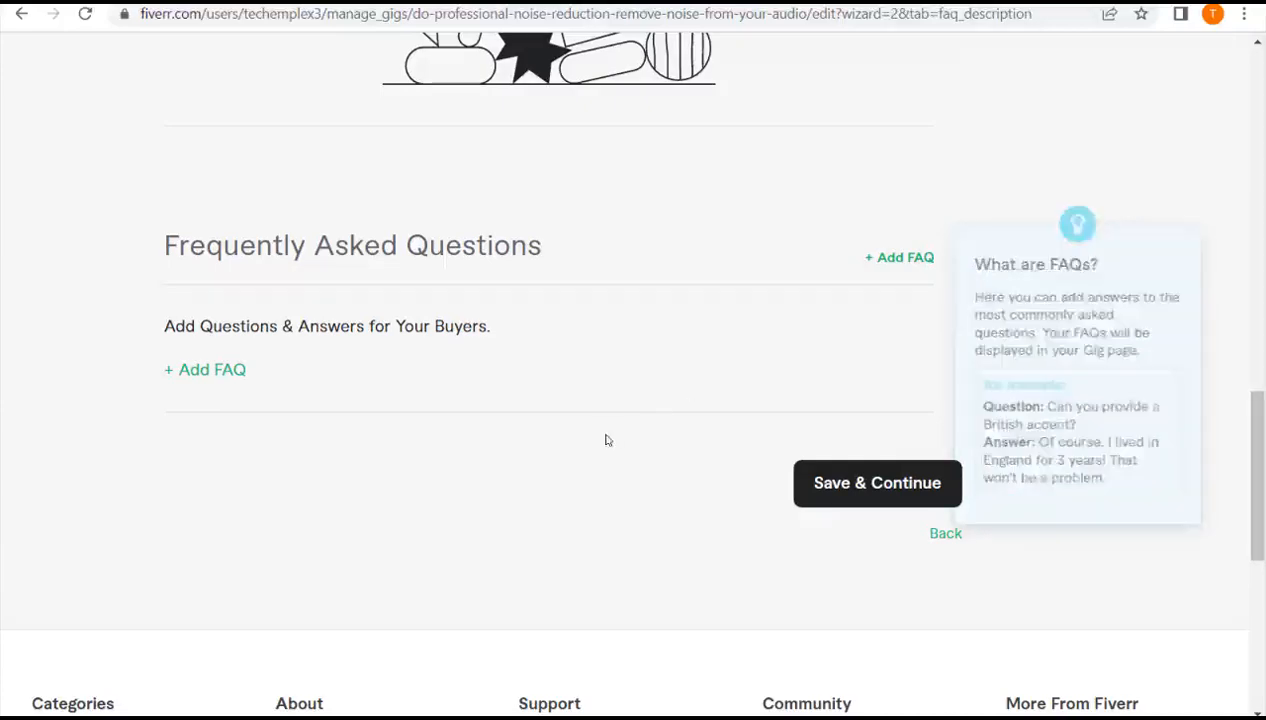
pyautogui.click(852, 494)
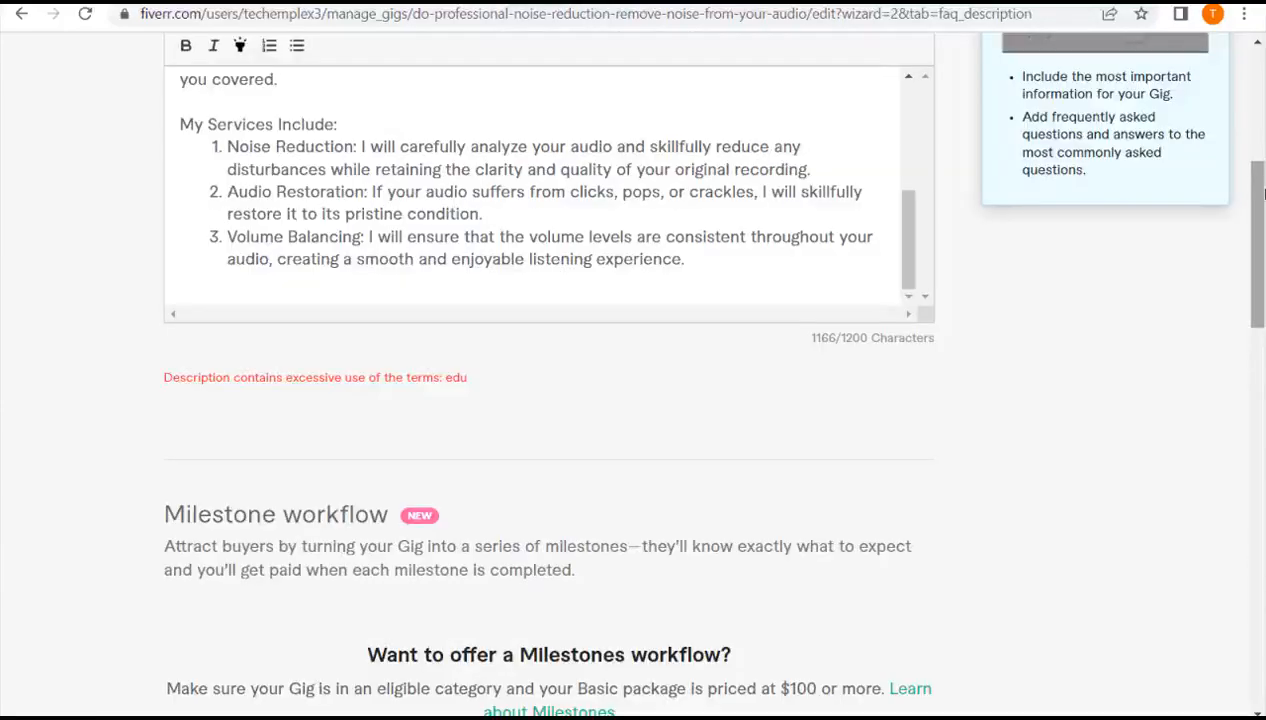
pyautogui.scroll(-6, 633, 380)
pyautogui.moveTo(1257, 360); pyautogui.dragTo(1257, 301)
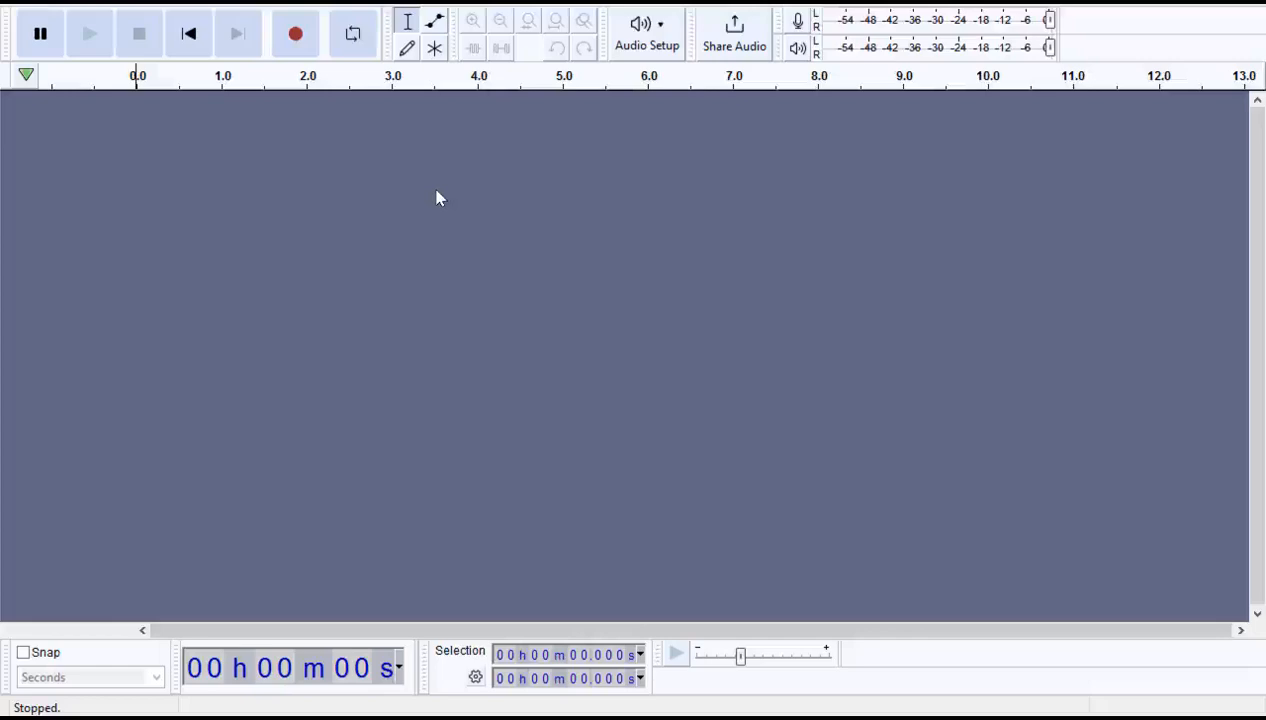
# Step: In Audacity, open the audio file Today's Plan - DJ Freedem from the Downloads folder
pyautogui.click(22, 4)
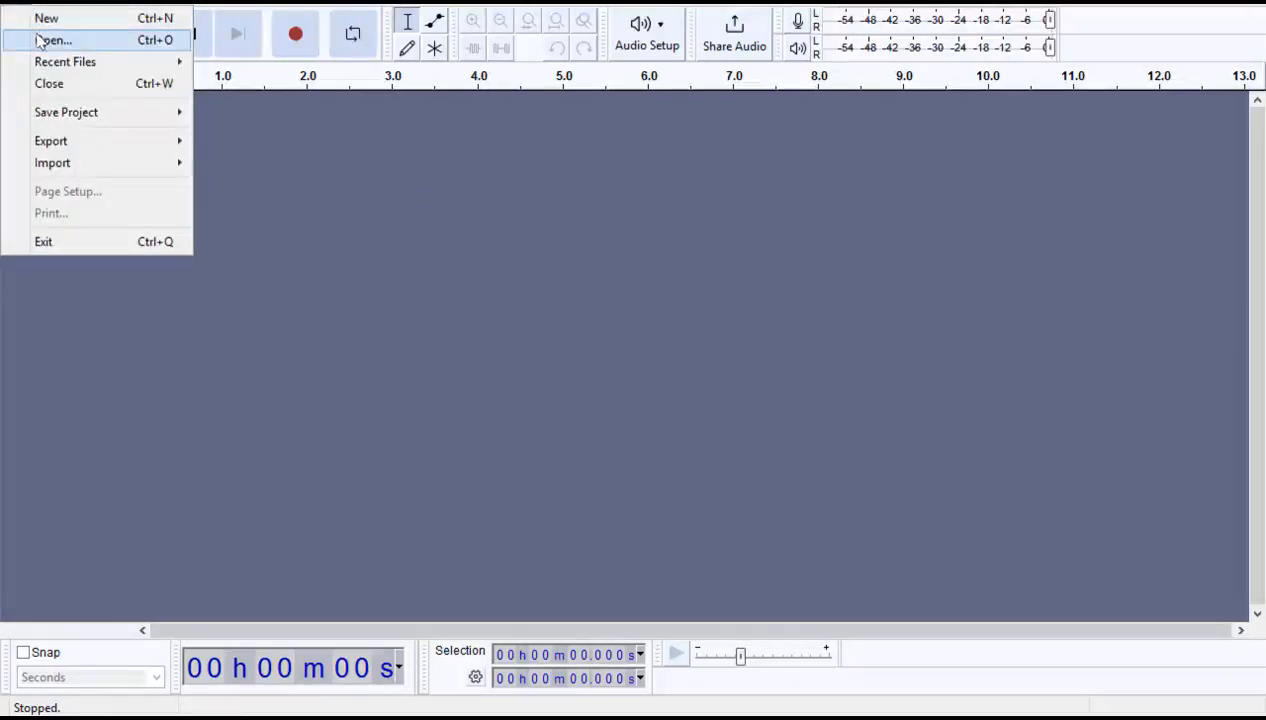
pyautogui.click(40, 40)
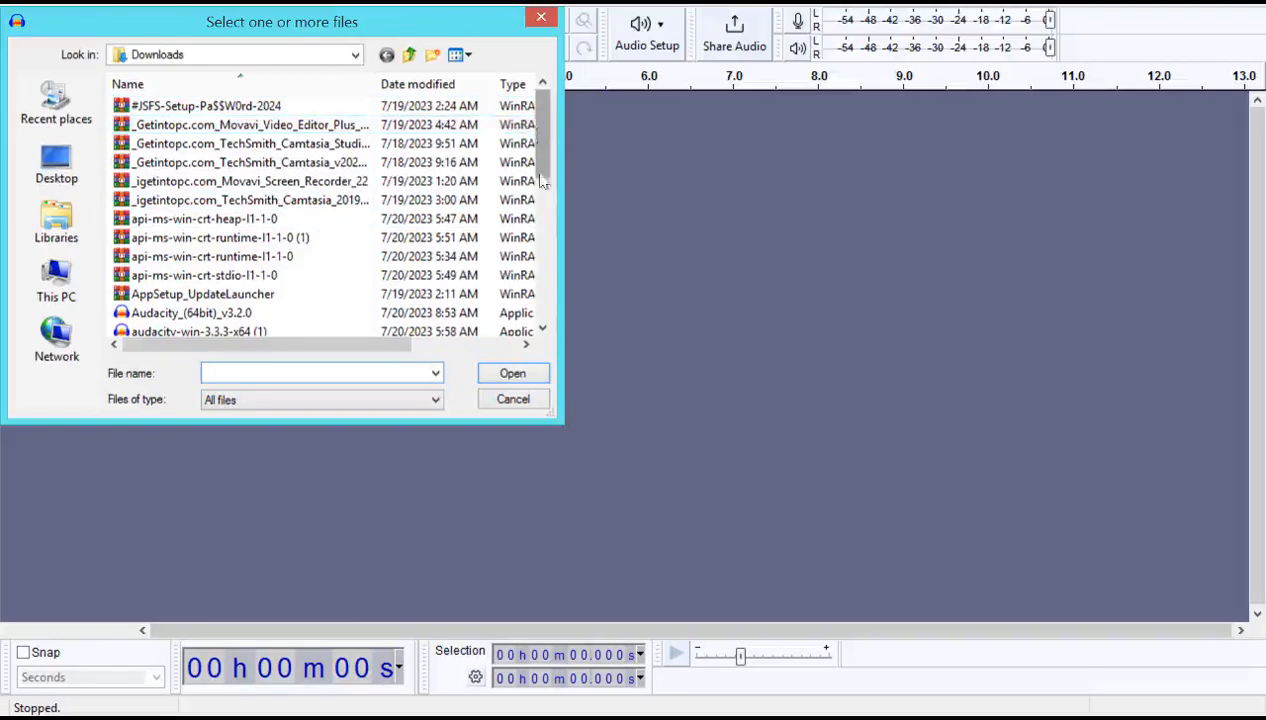
pyautogui.scroll(-6, 538, 268)
pyautogui.click(263, 200)
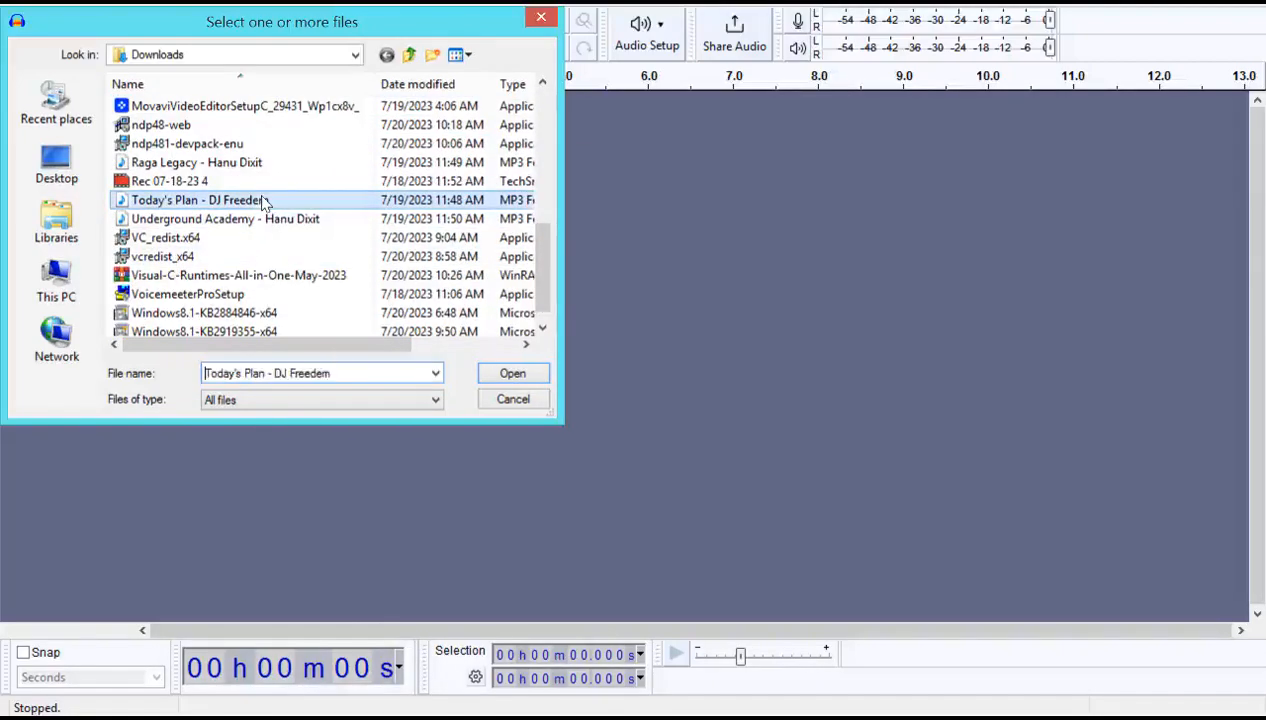
pyautogui.click(511, 374)
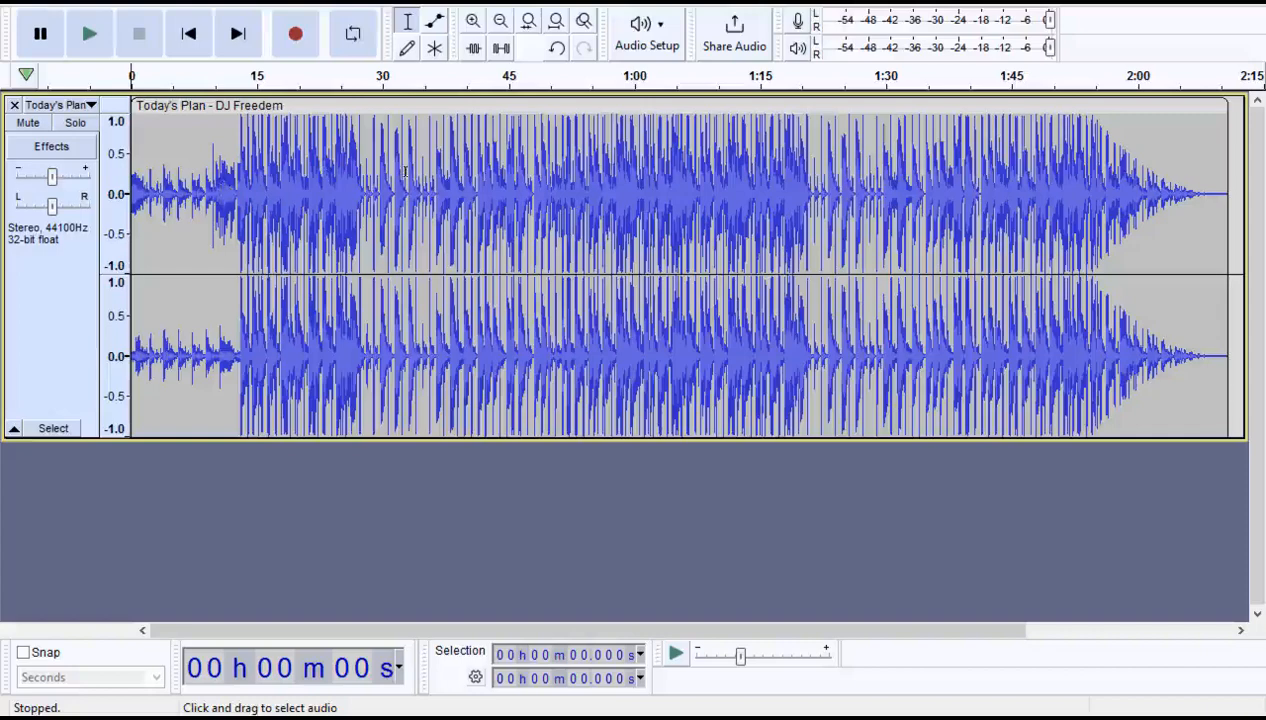
# Step: Select the quiet tail of the track from about 2:07.8 to 2:10.9 and capture it as the Noise Reduction profile
pyautogui.click(1203, 193)
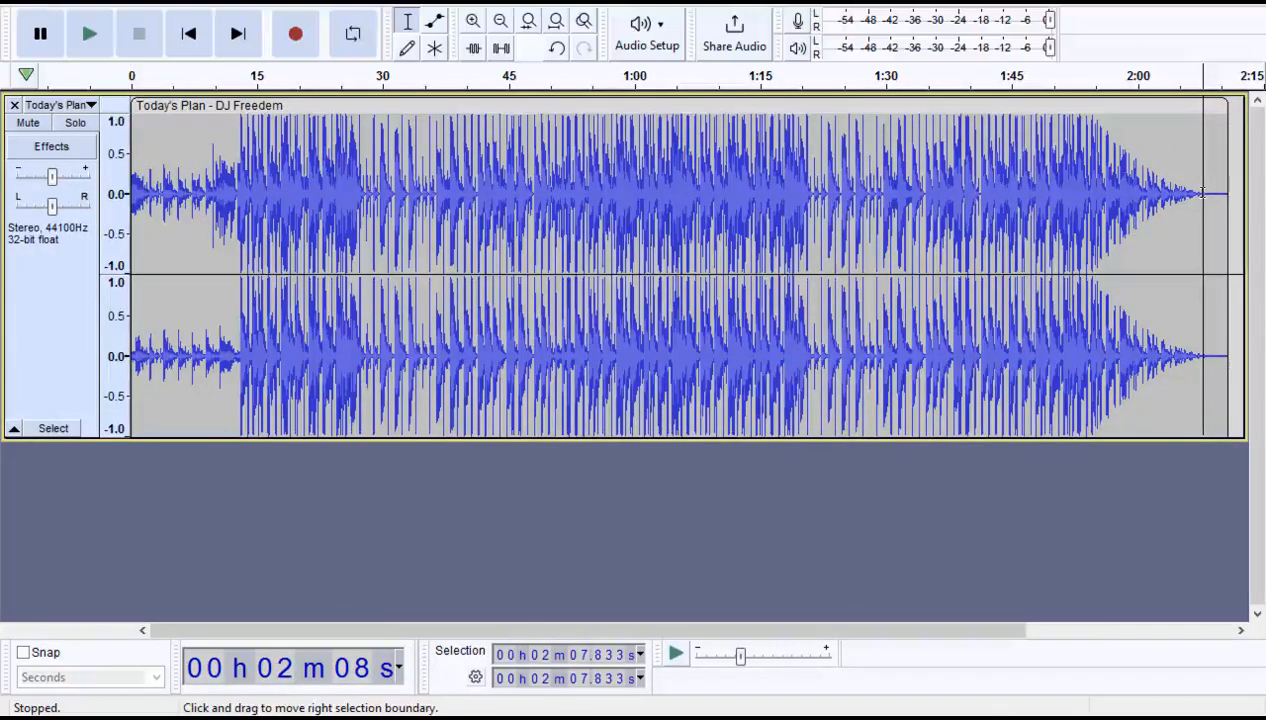
pyautogui.moveTo(1203, 193); pyautogui.dragTo(1063, 213)
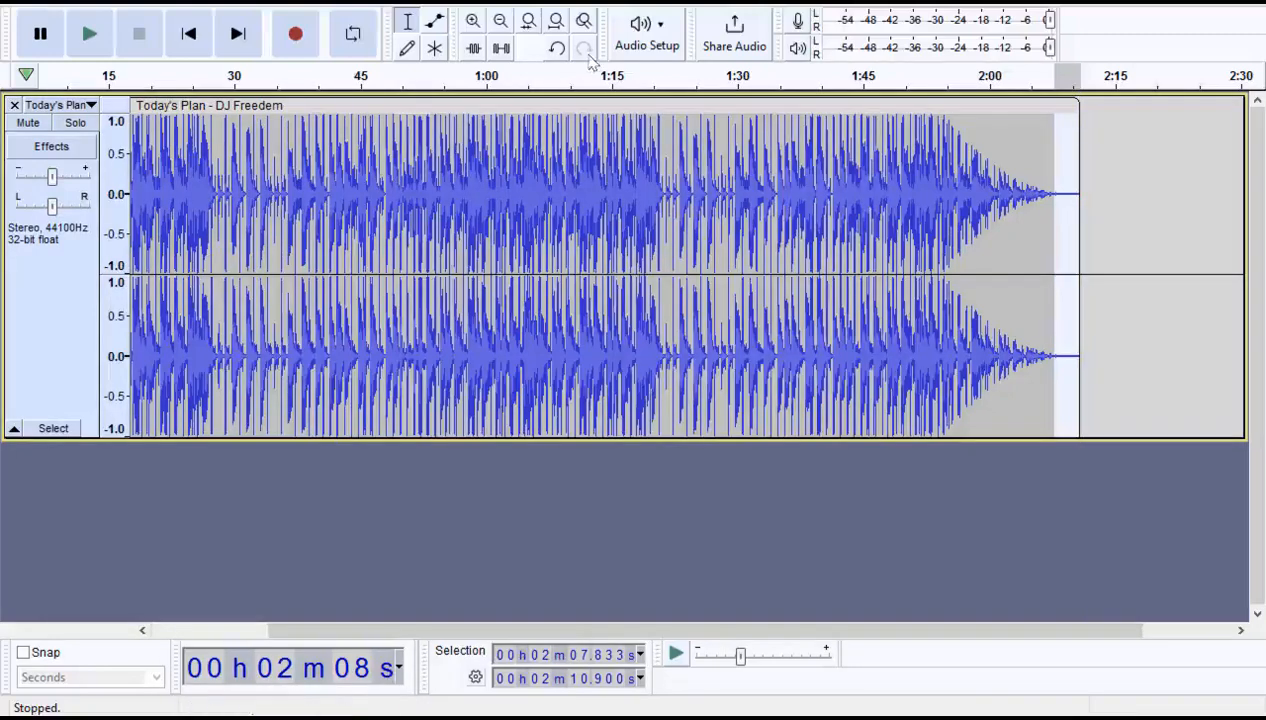
pyautogui.click(352, 8)
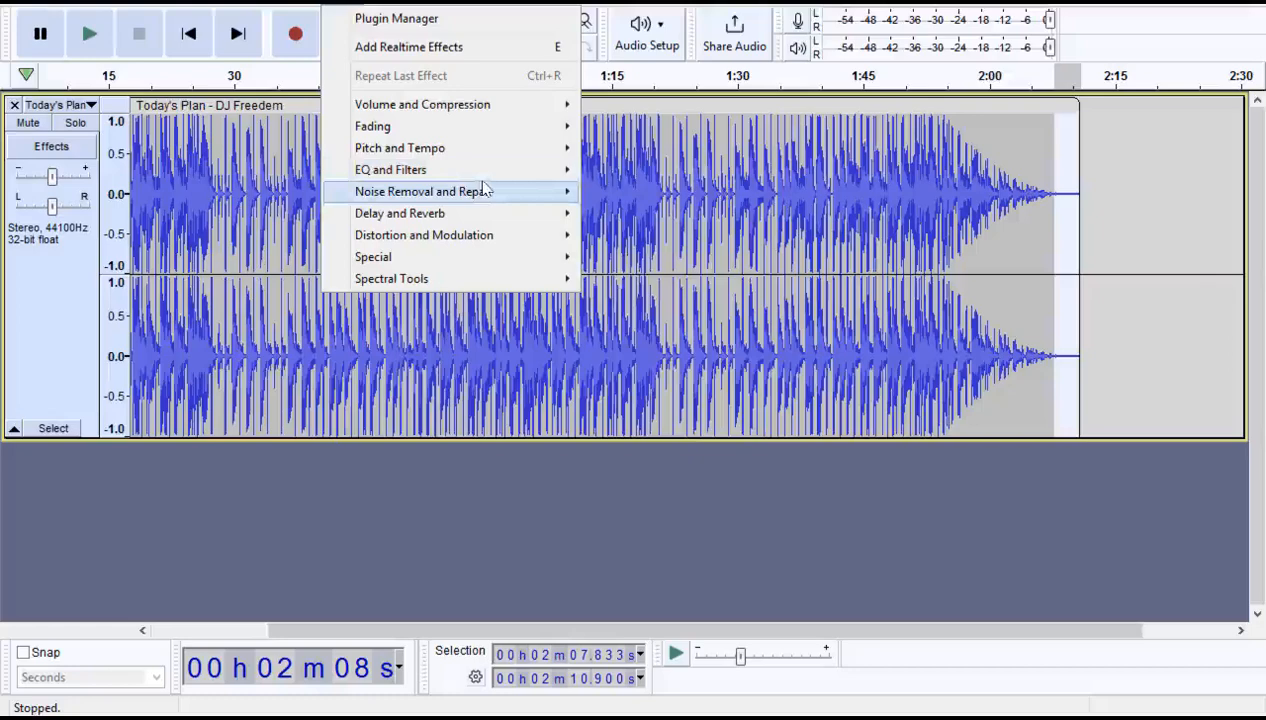
pyautogui.moveTo(495, 193)
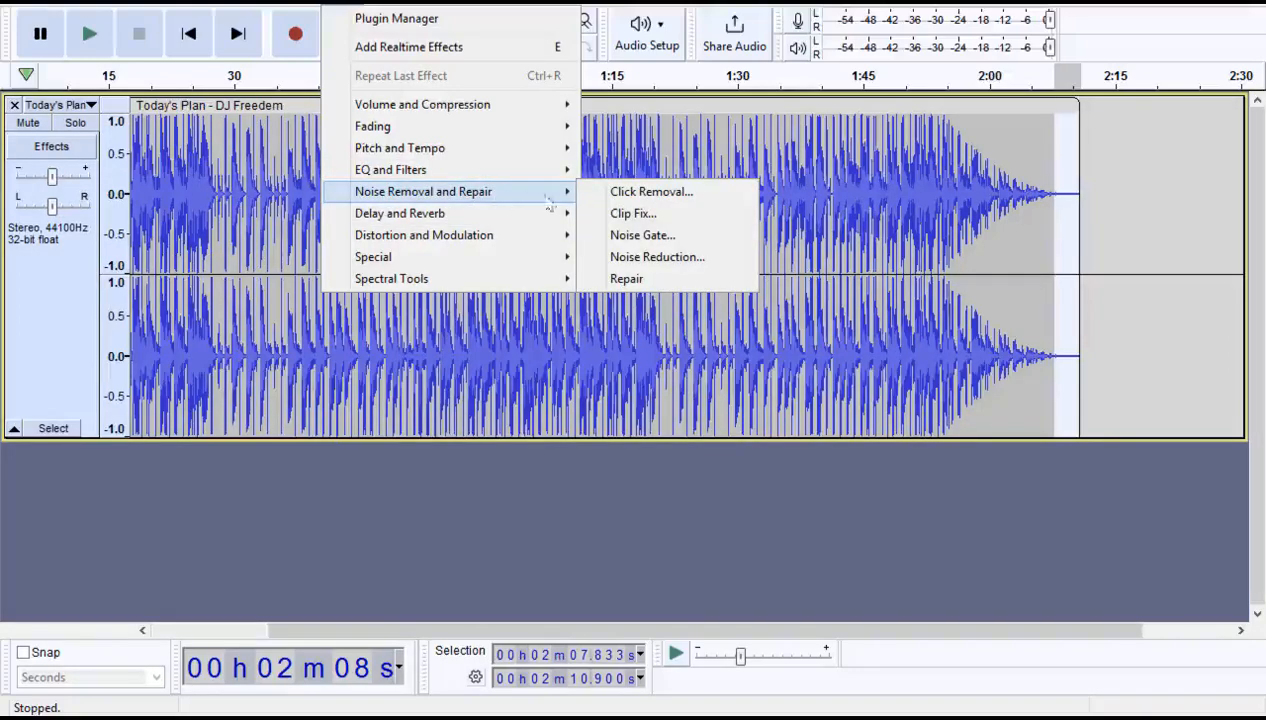
pyautogui.click(636, 258)
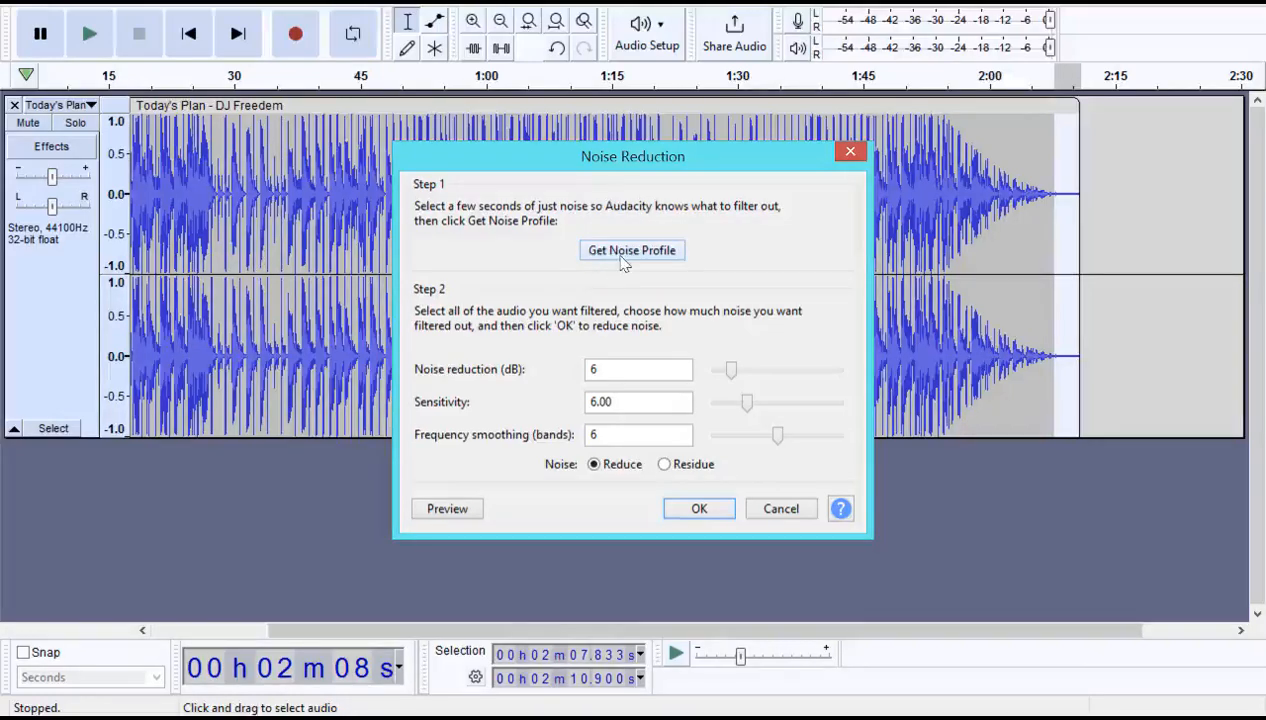
pyautogui.click(627, 256)
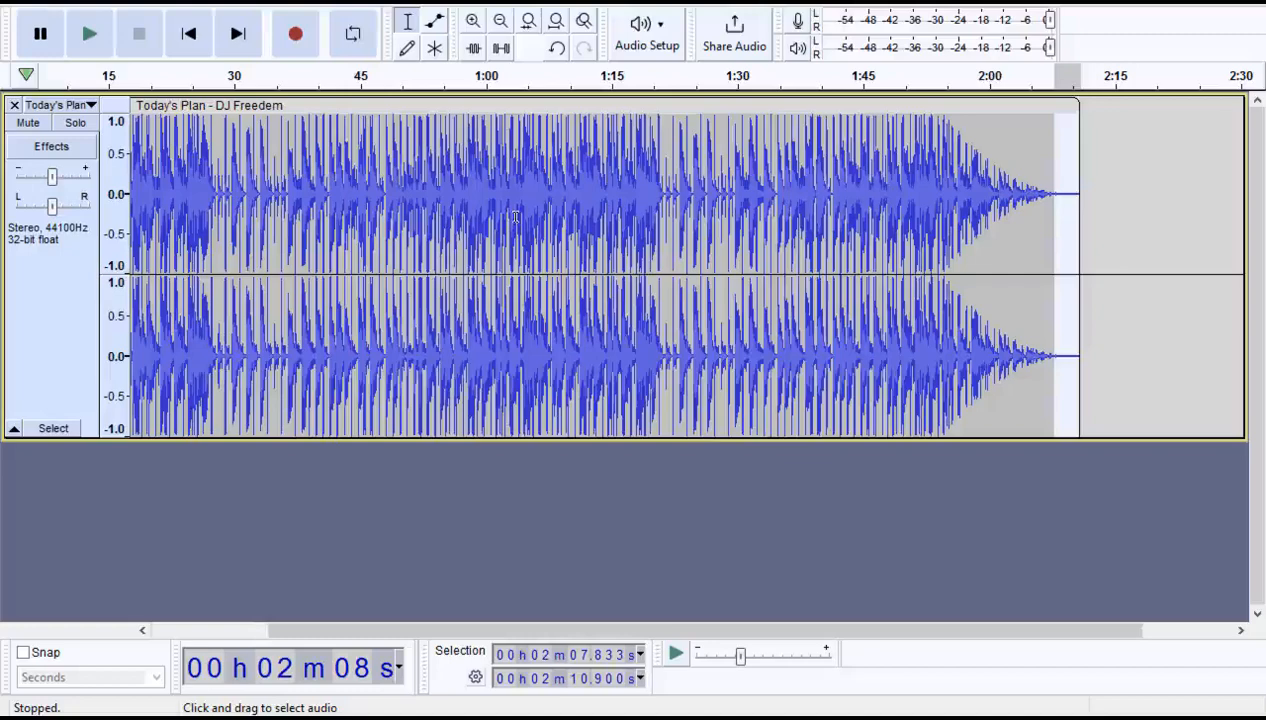
# Step: Apply Noise Reduction to the entire track with 6 dB reduction, sensitivity 6.00 and 6 frequency smoothing bands
pyautogui.hotkey('ctrl', 'a')
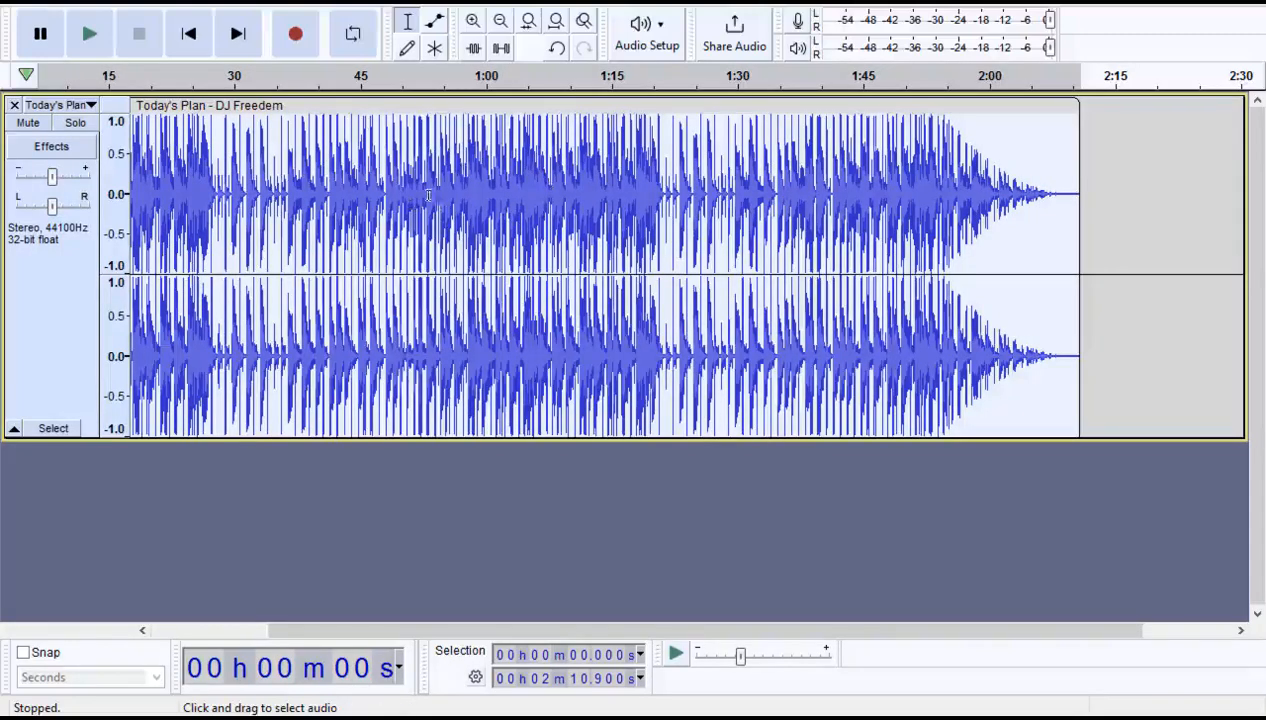
pyautogui.click(340, 6)
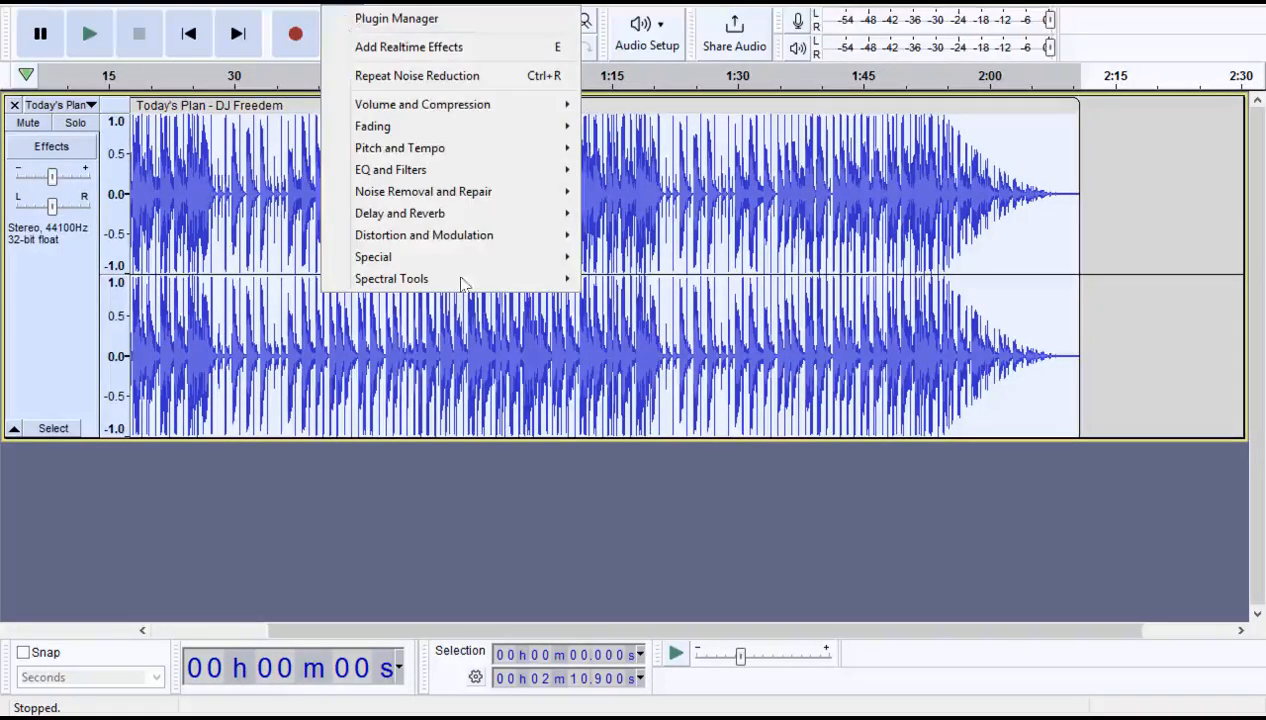
pyautogui.moveTo(495, 197)
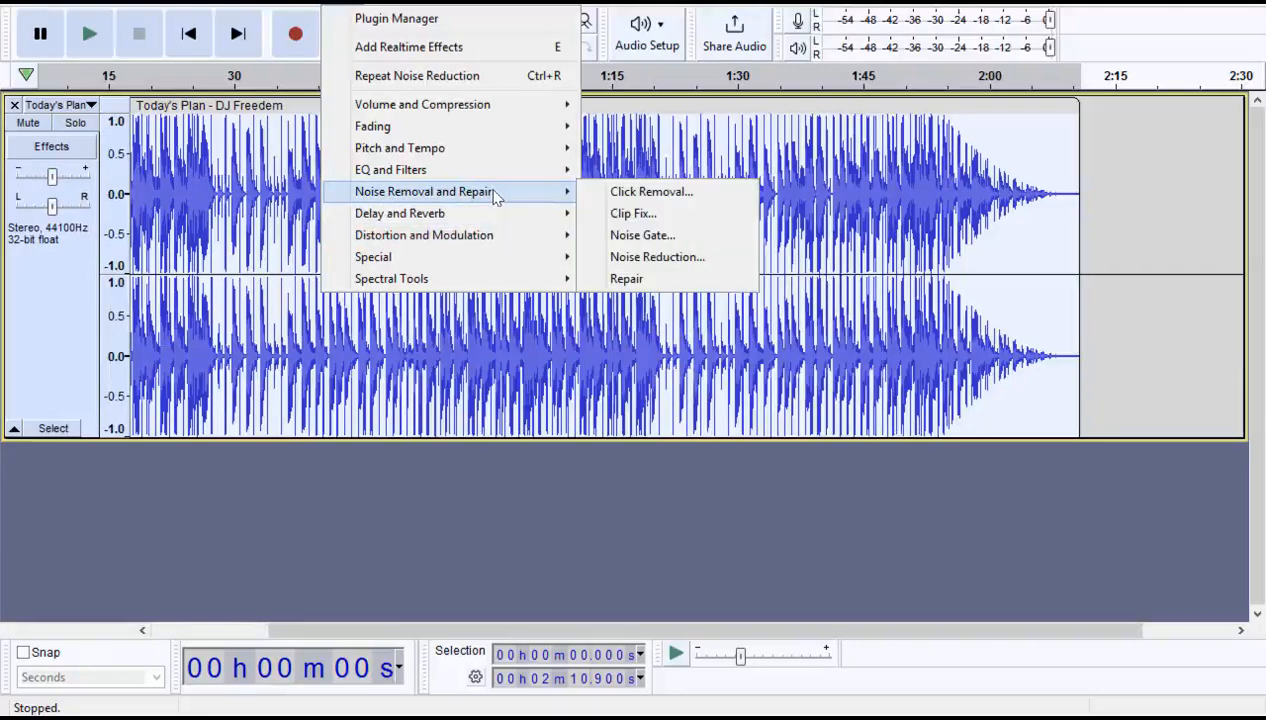
pyautogui.click(648, 258)
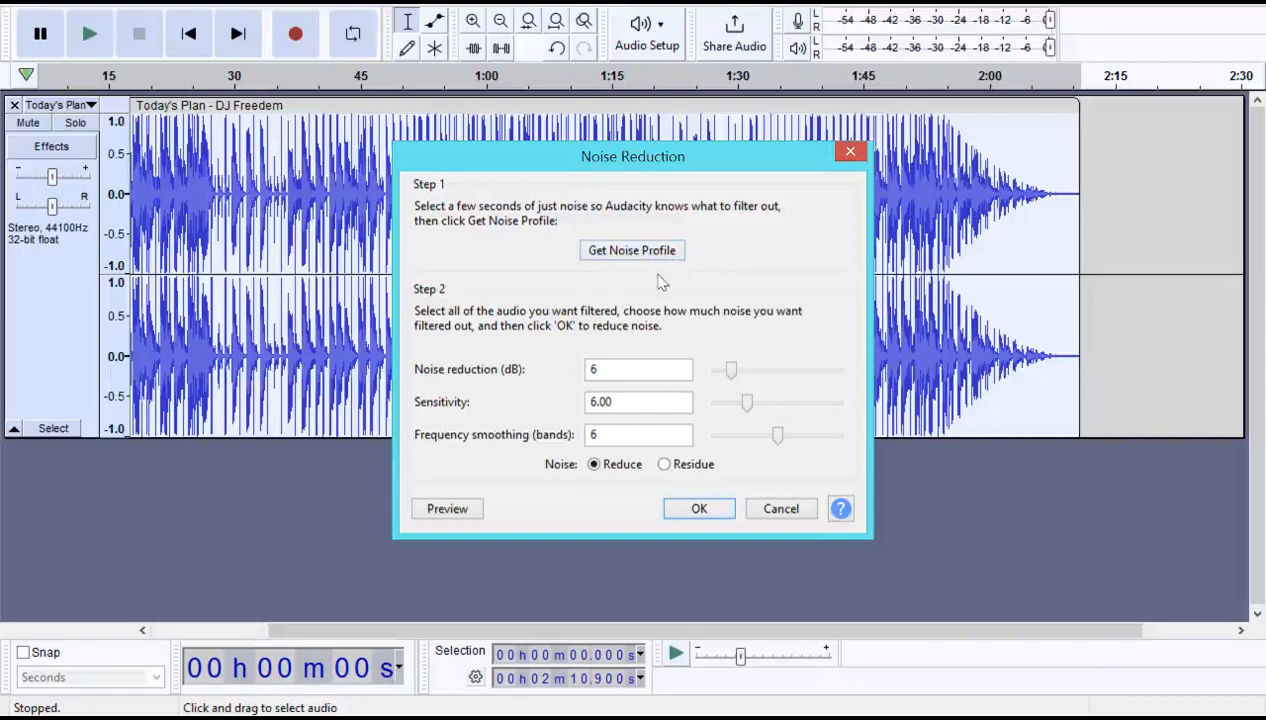
pyautogui.click(698, 510)
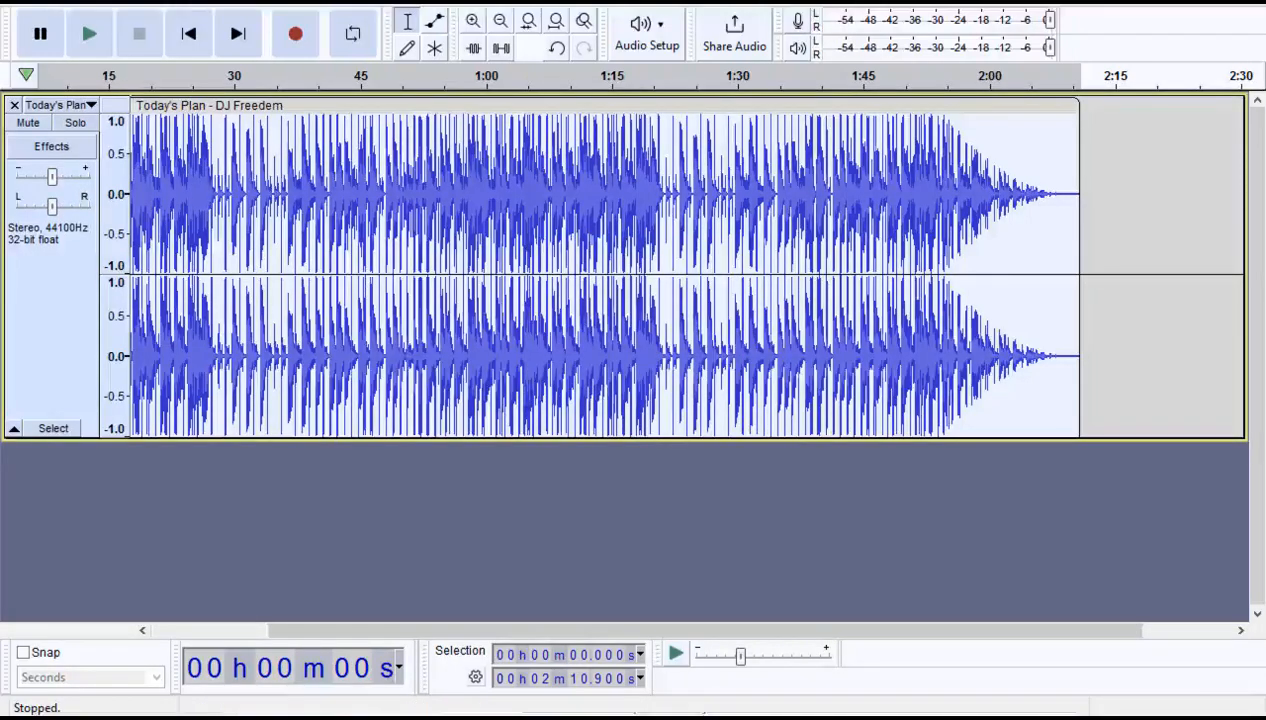
# Step: Export the track as an MP3 named Today's Plan - DJ Freedem to the Desktop, using the Standard quality preset and blank metadata tags
pyautogui.click(16, 3)
pyautogui.moveTo(94, 147)
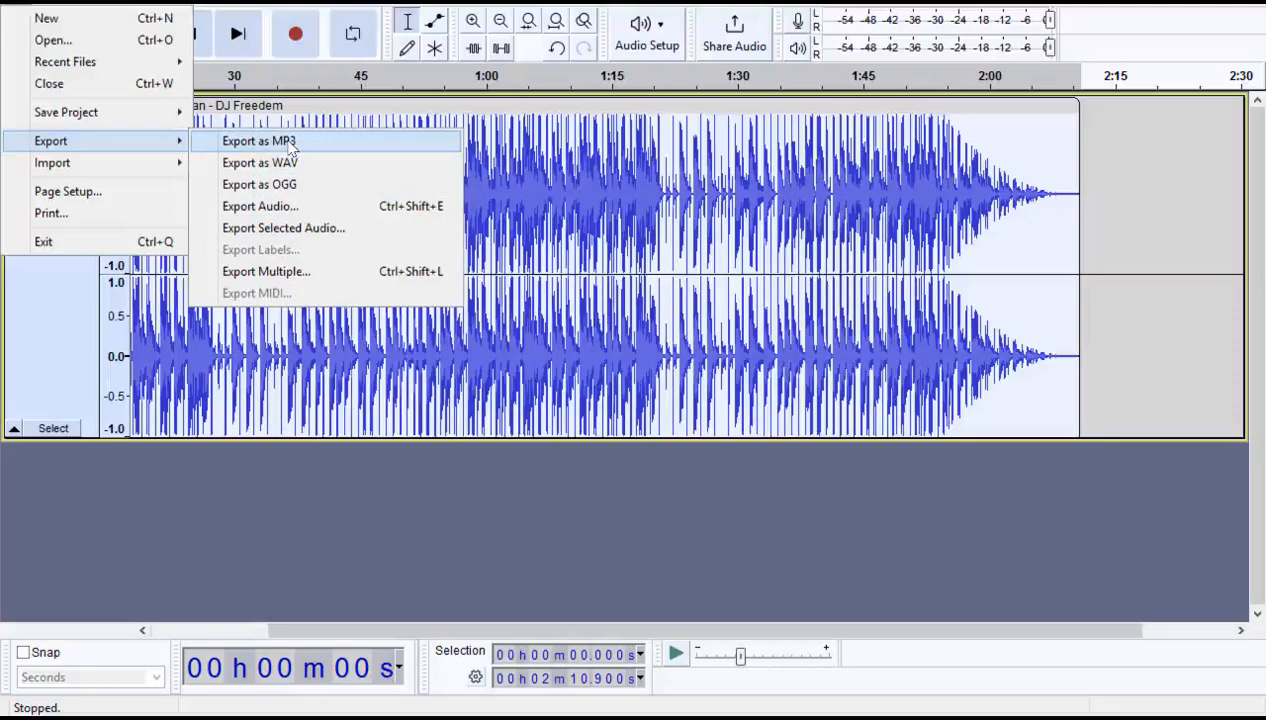
pyautogui.click(289, 143)
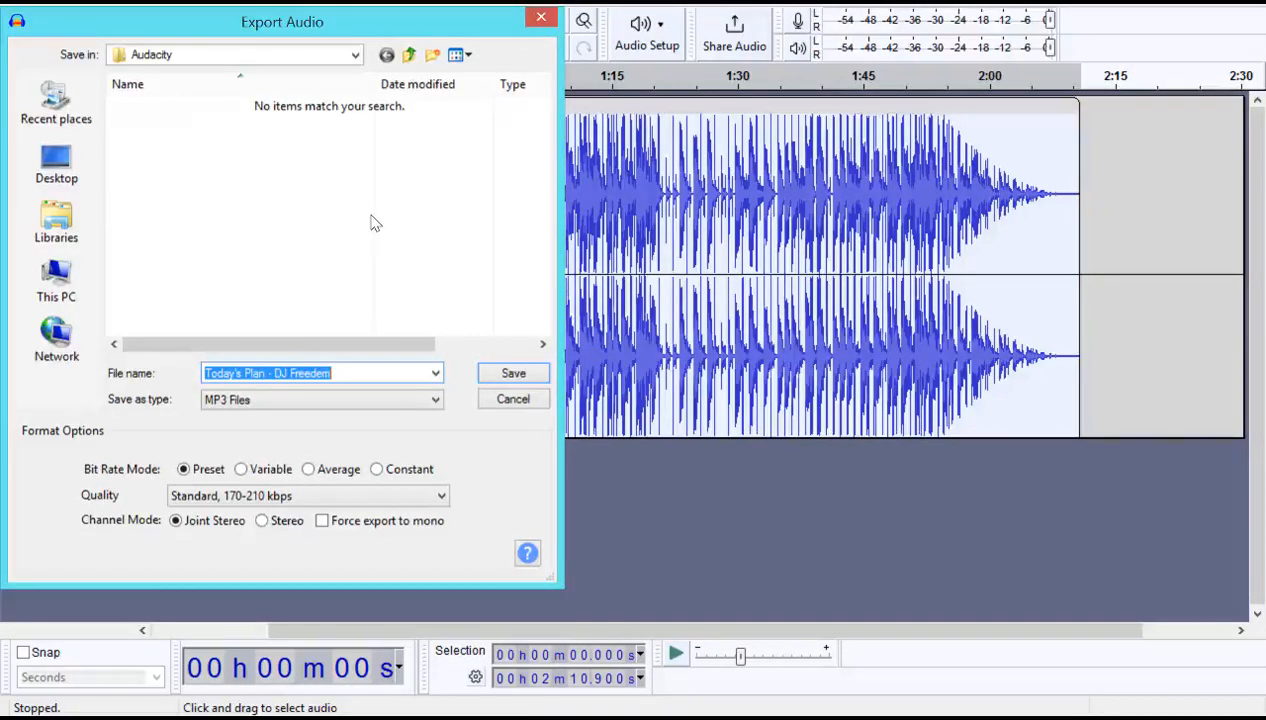
pyautogui.click(57, 168)
pyautogui.click(513, 372)
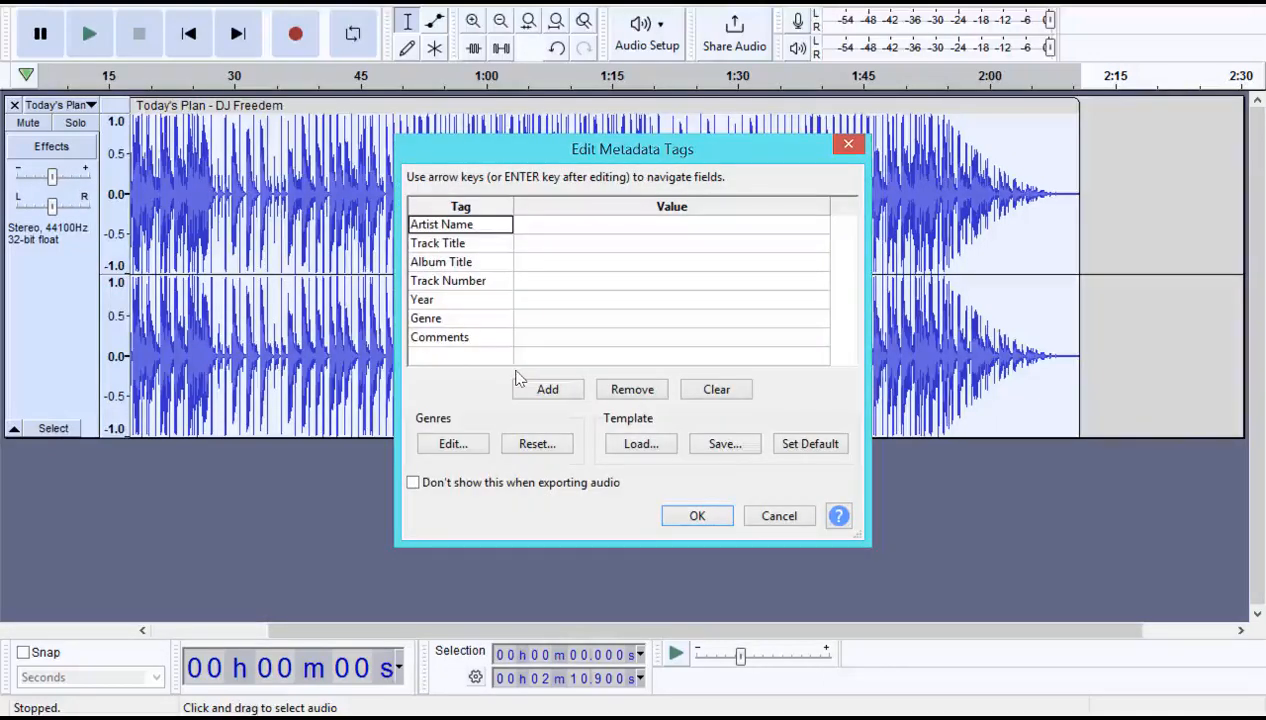
pyautogui.click(697, 516)
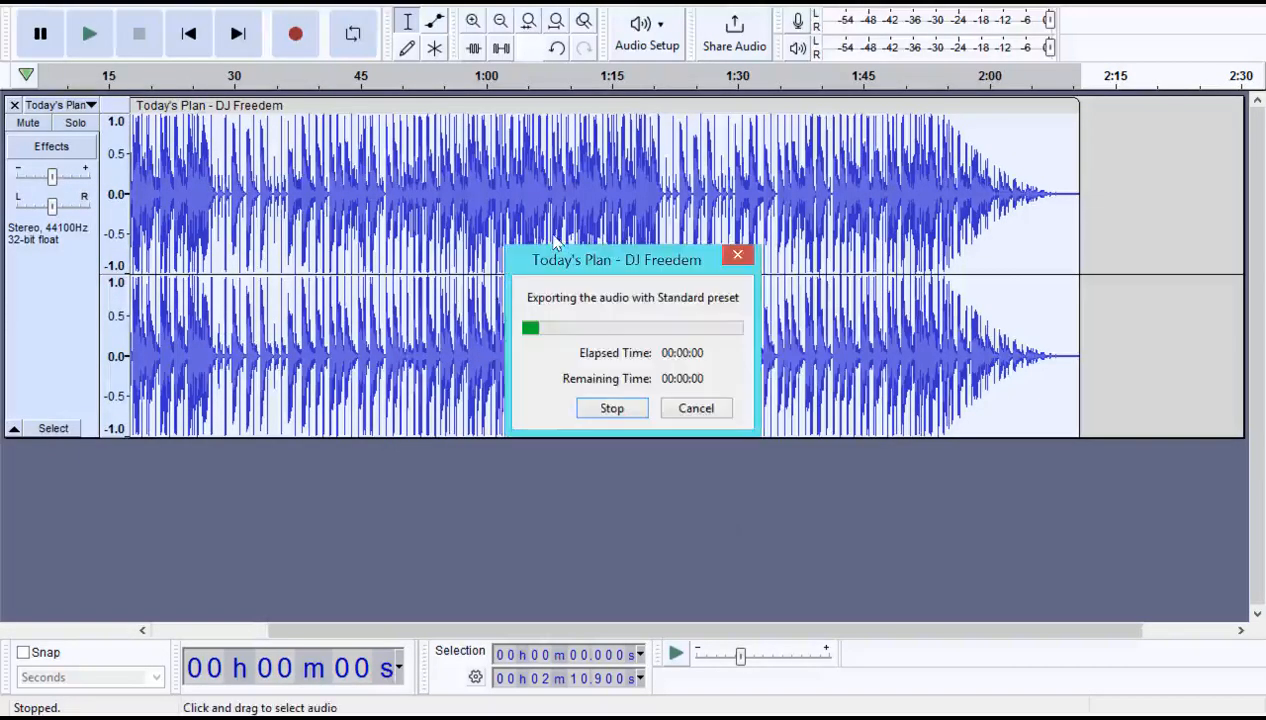